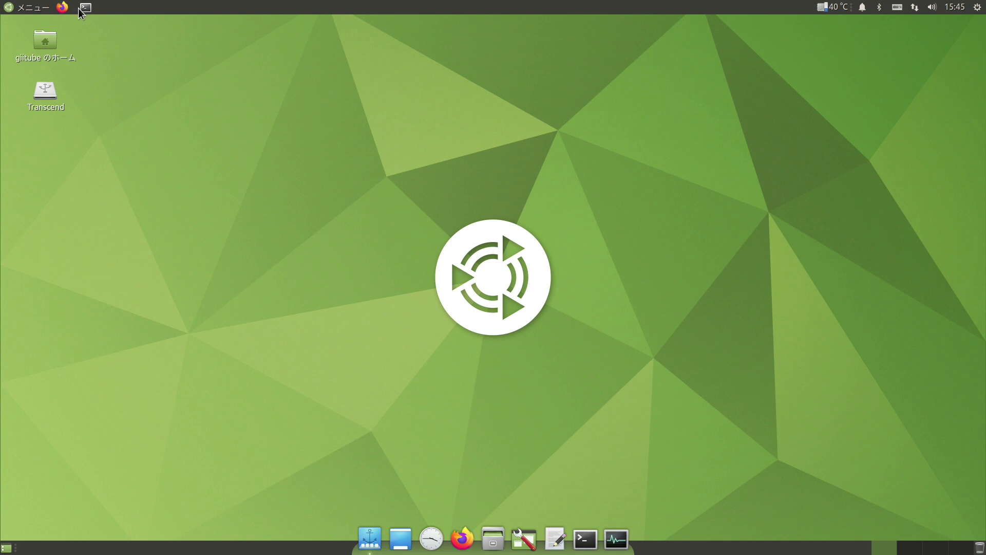
- Run 'sudo apt install ubuntu-restricted-extras' in a terminal, authenticating and confirming the packages
left_click(83, 7)
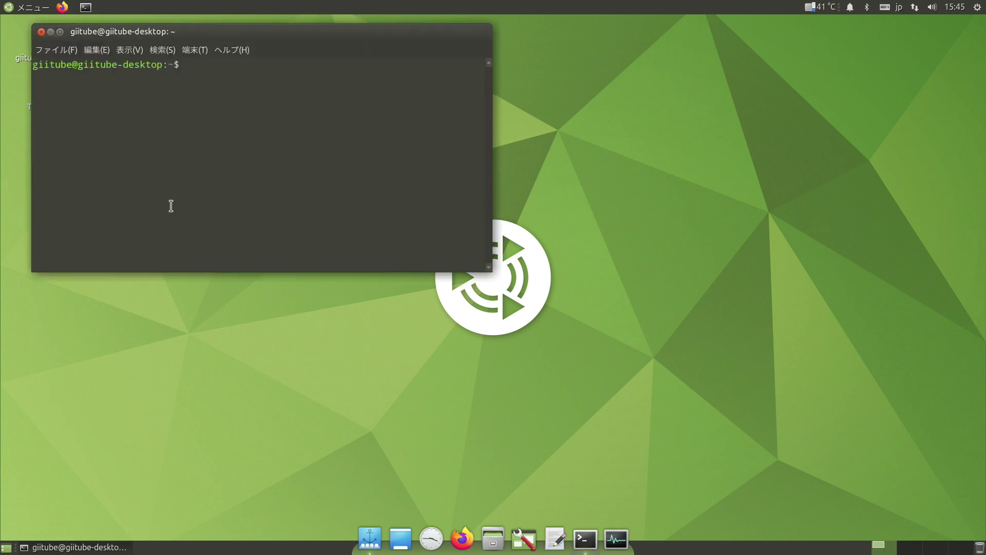
right_click(246, 98)
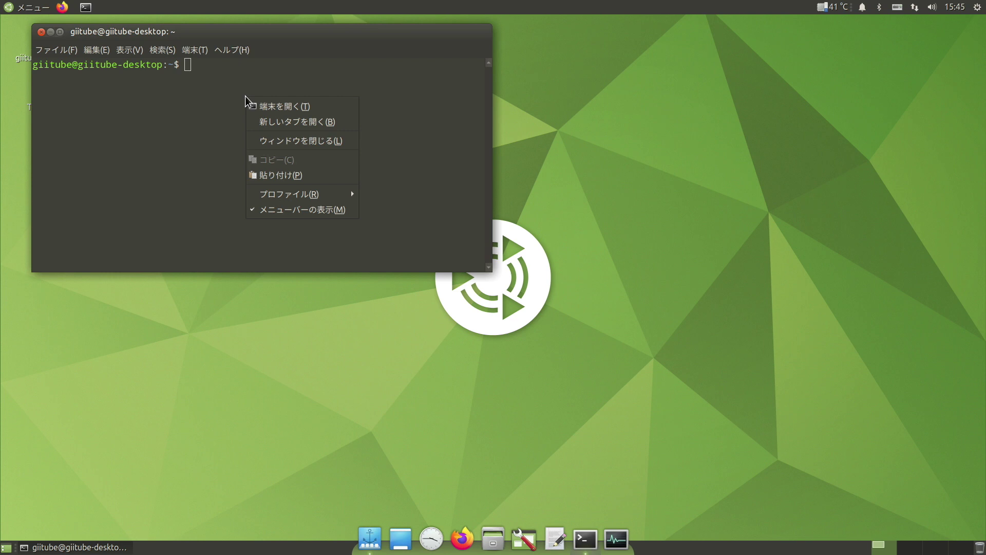
left_click(264, 175)
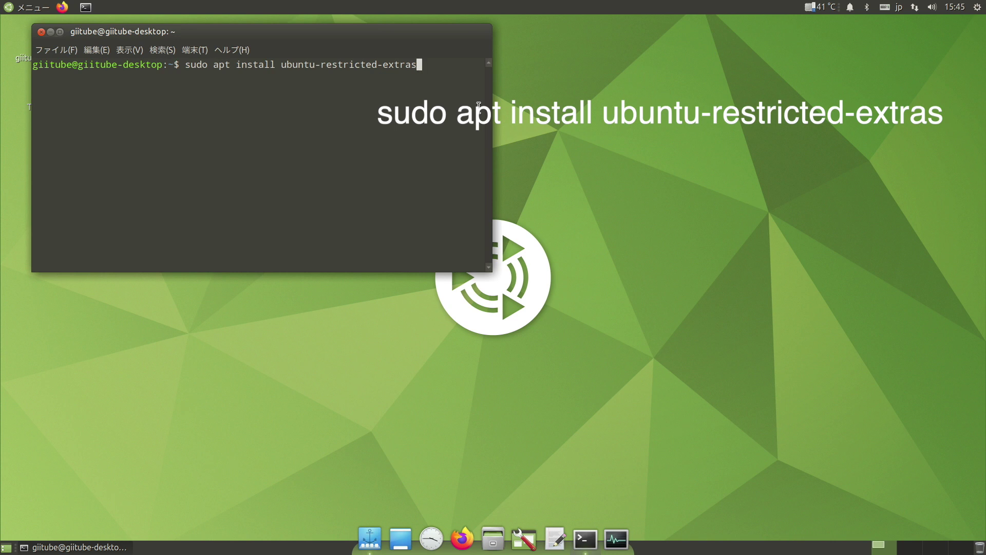
key("Return")
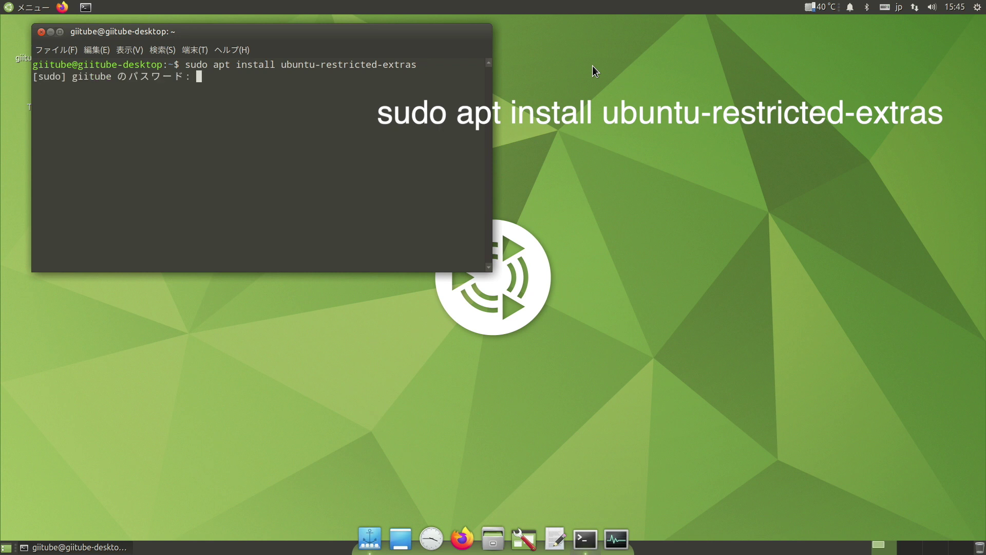
key("Return")
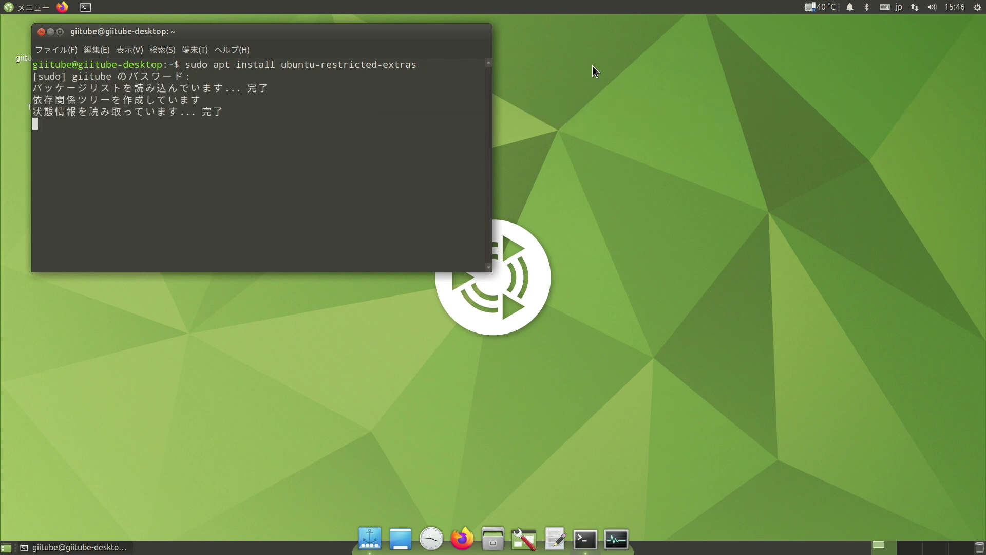
type("y")
key("Return")
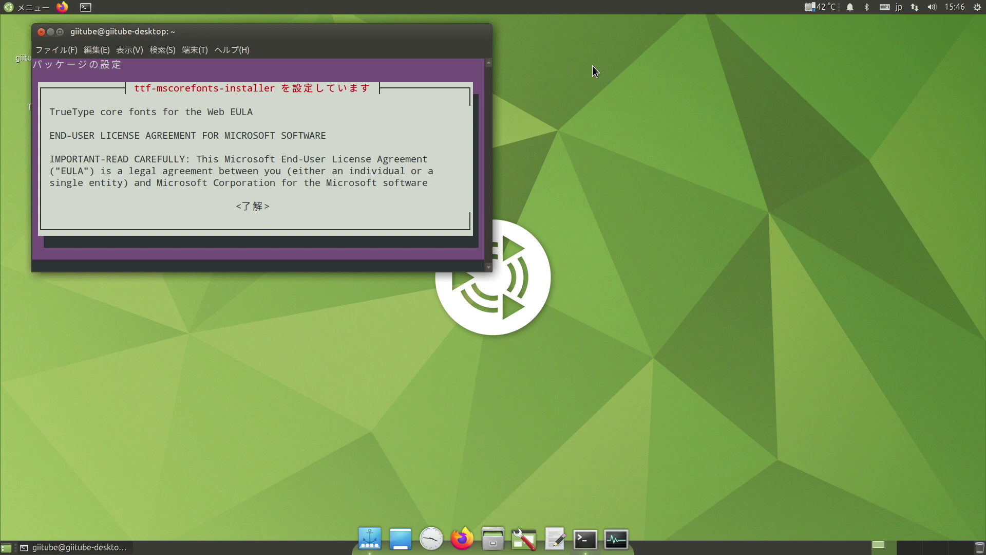
- Acknowledge and accept the Microsoft TrueType core fonts EULA, then enter clear at the prompt
key("Tab")
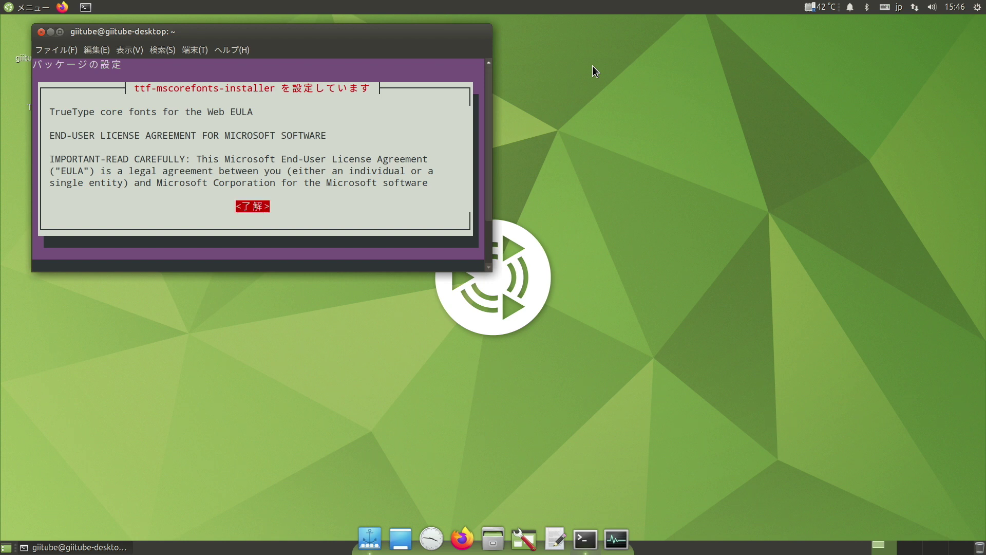
key("Return")
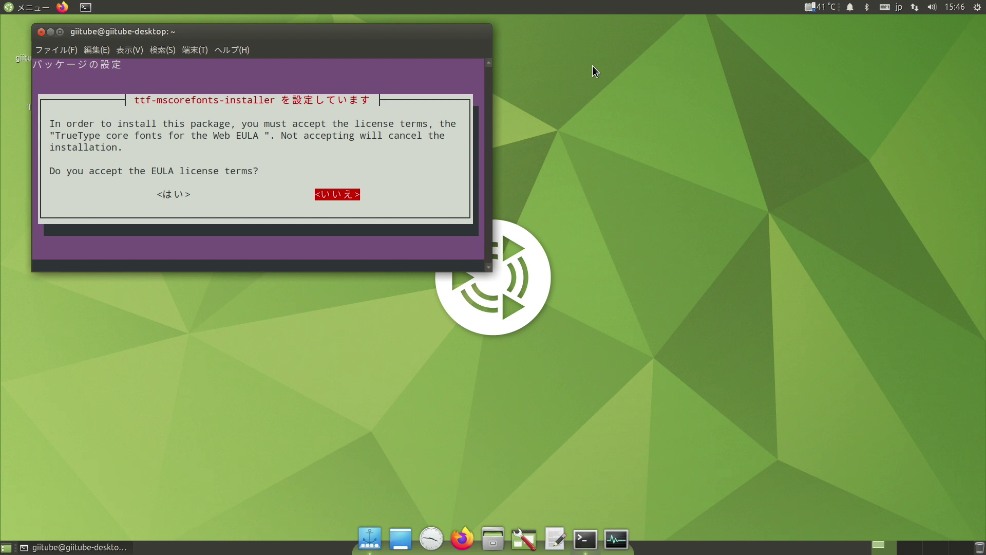
key("Left")
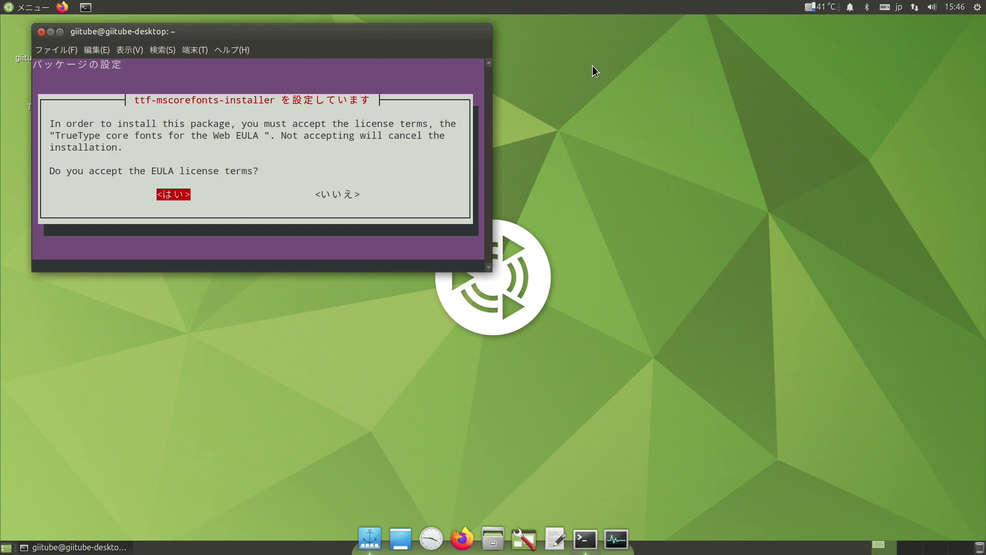
key("Return")
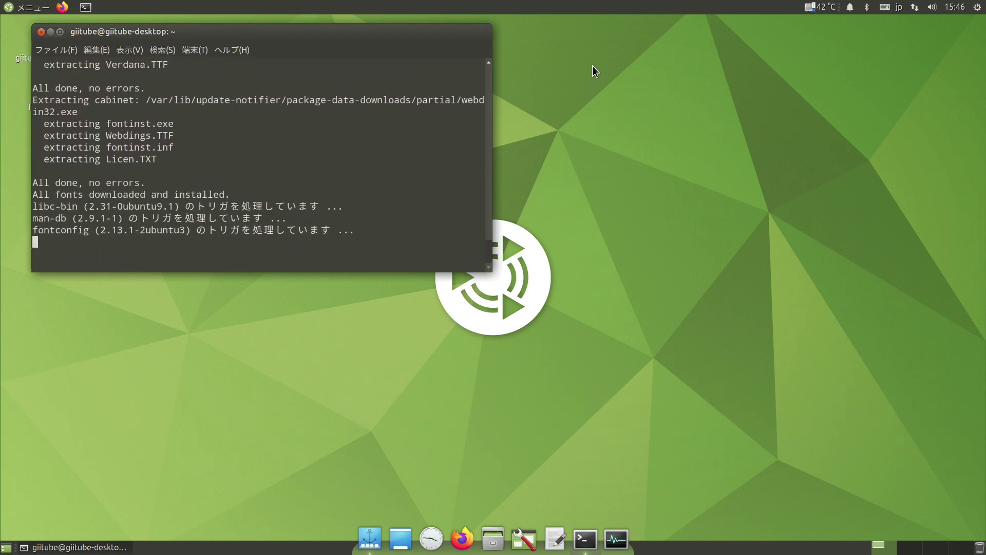
type("clear")
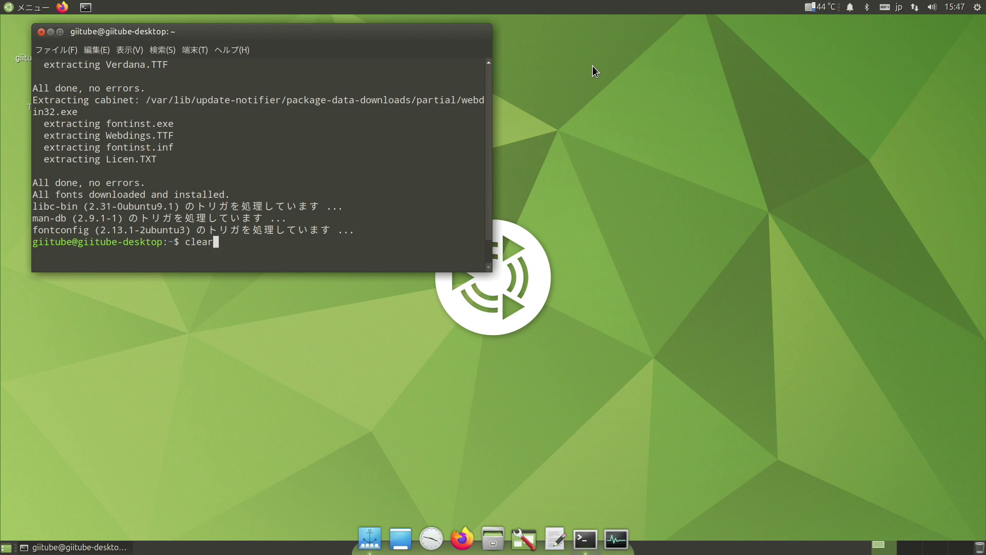
- Clear the screen and install libdvdnav4, libdvd-pkg and the bad and ugly GStreamer plugins
key("Return")
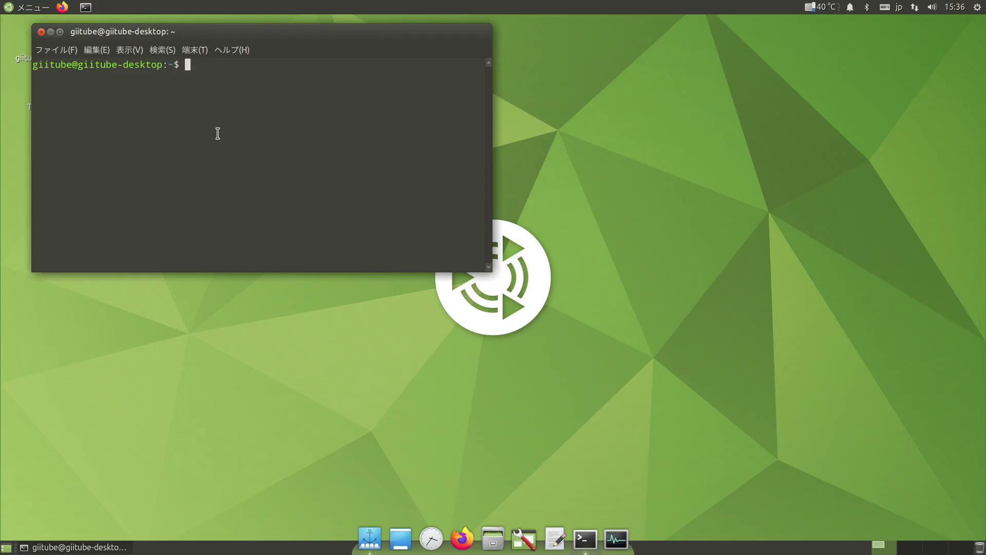
right_click(274, 134)
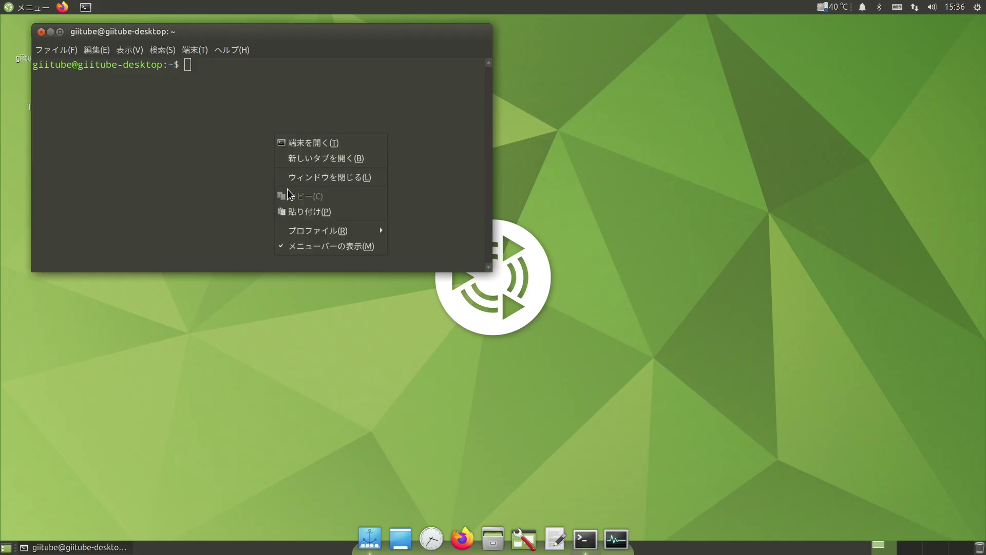
left_click(287, 212)
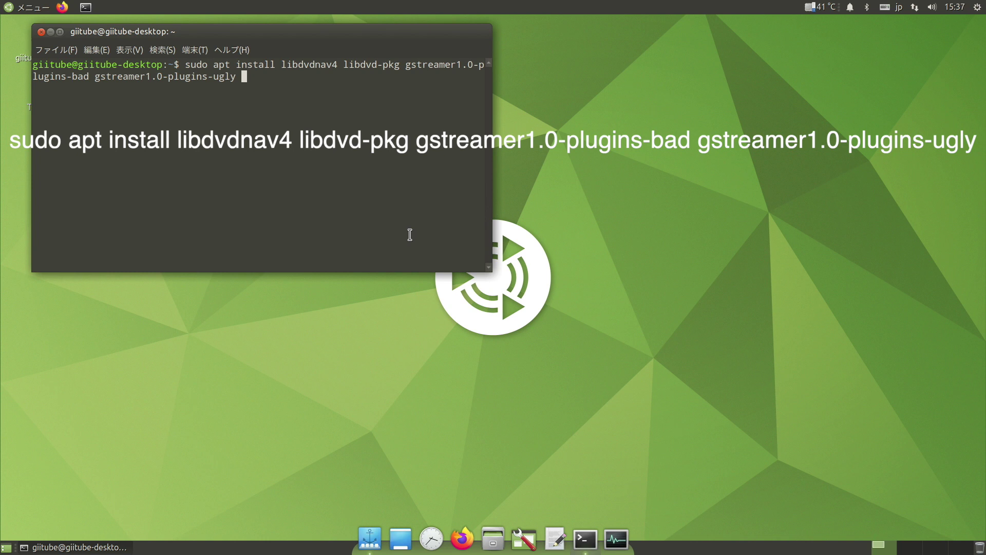
key("Return")
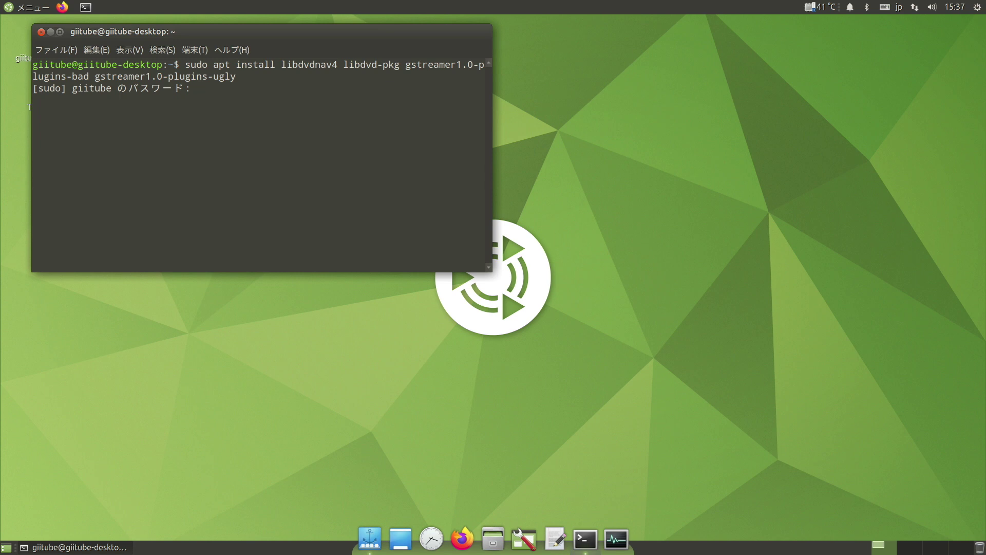
key("Return")
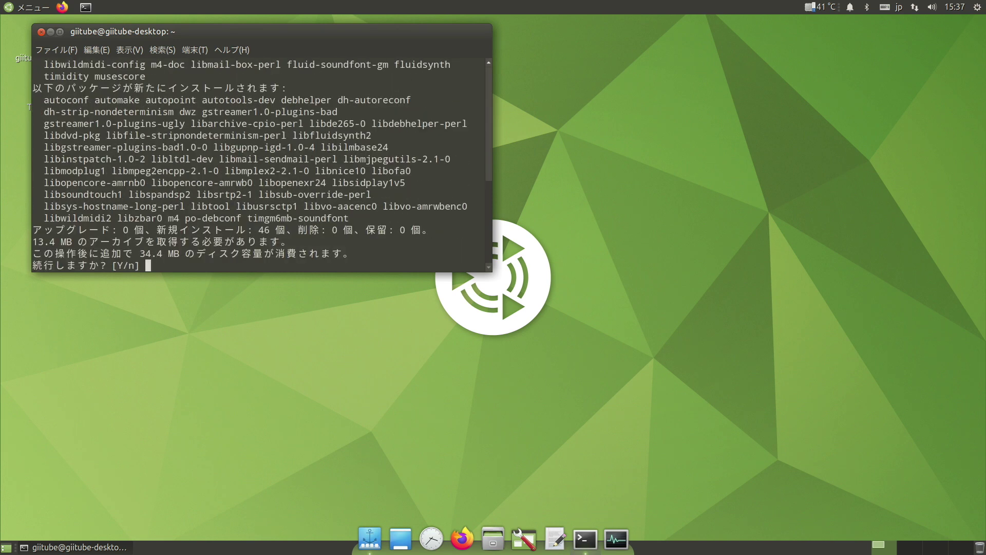
type("y")
key("Return")
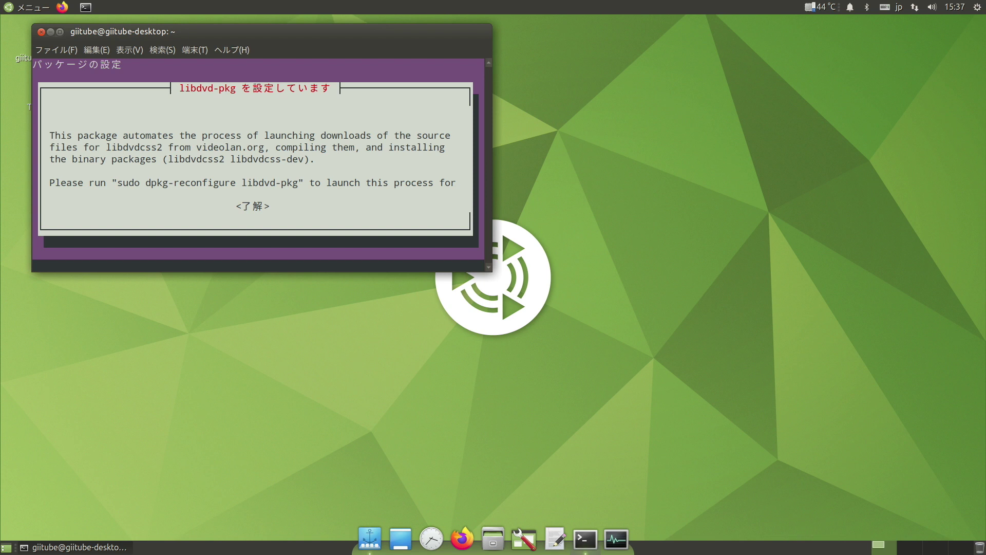
- Dismiss the libdvd-pkg notices and enable automatic libdvdcss2 upgrades
key("Tab")
key("Return")
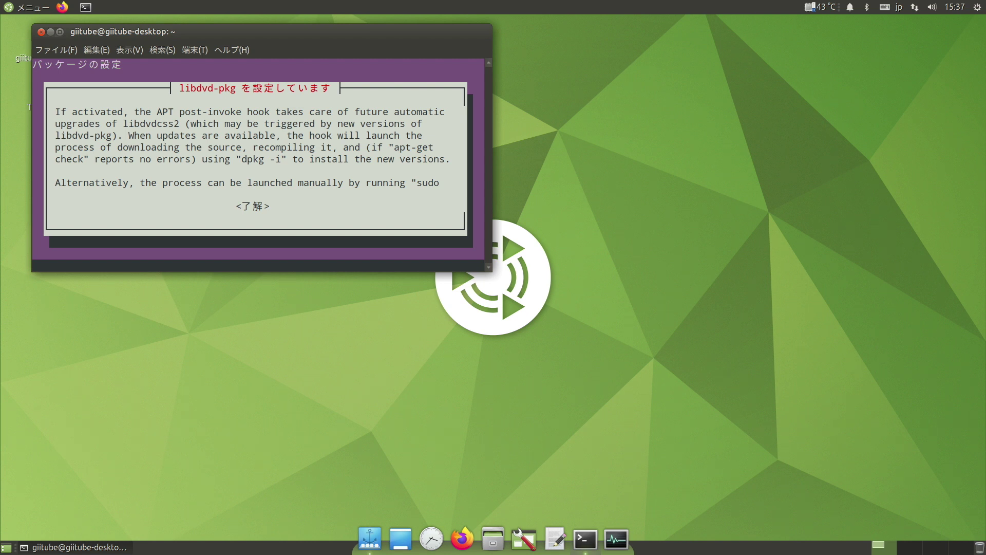
key("Tab")
key("Return")
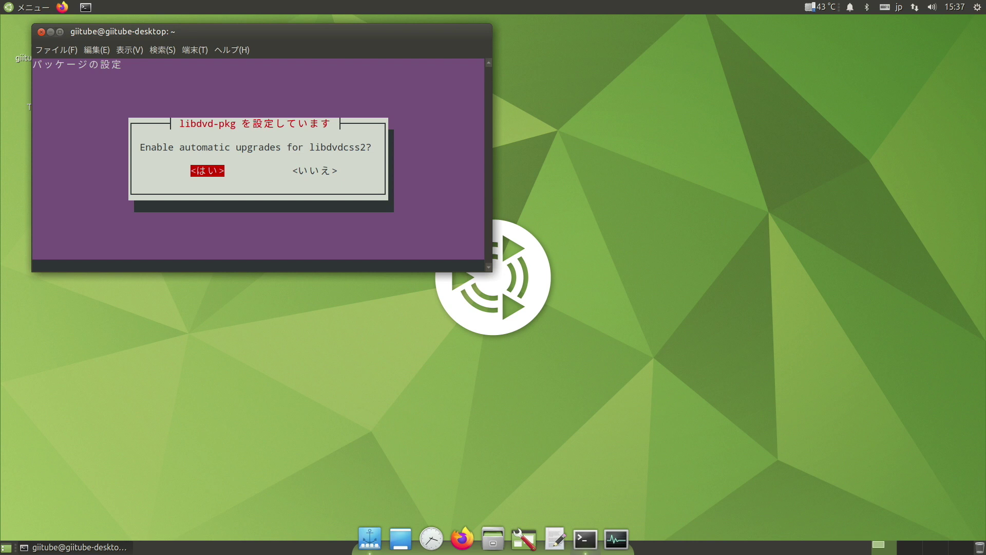
key("Return")
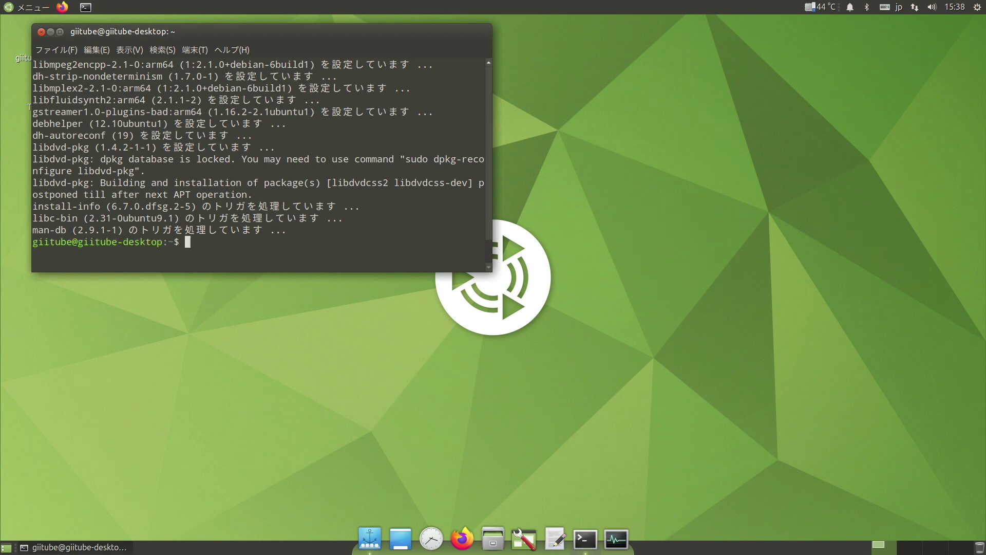
- Reconfigure libdvd-pkg to download, build and install libdvdcss2
right_click(187, 243)
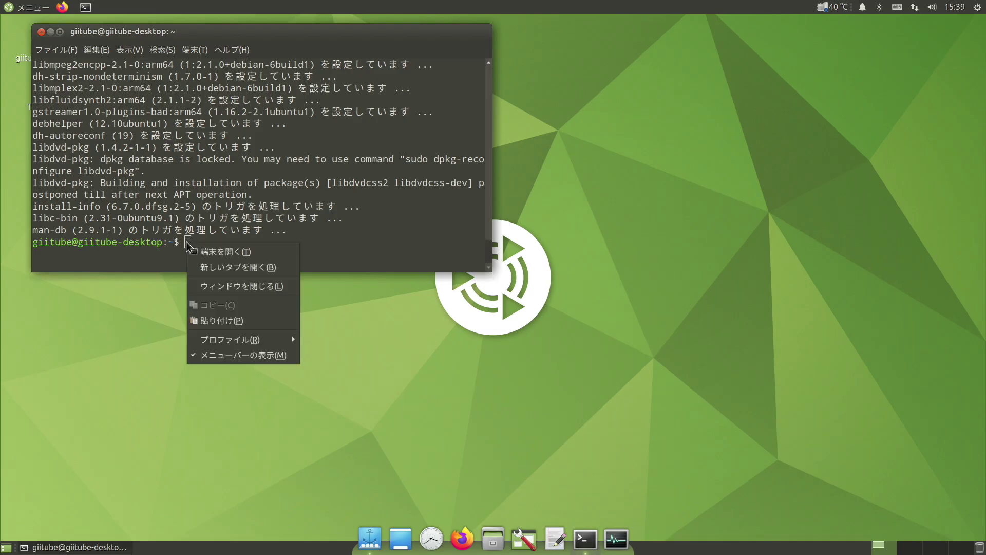
left_click(226, 322)
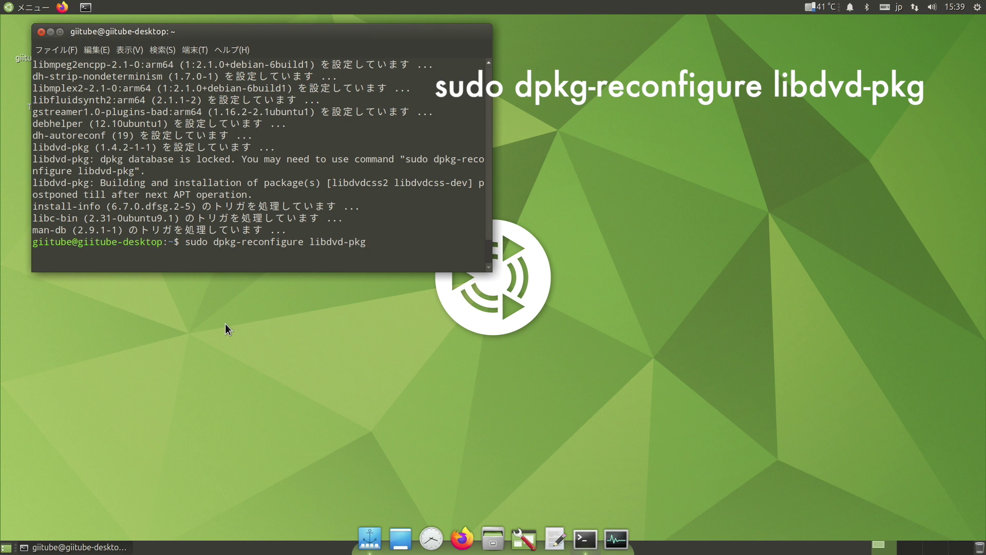
key("Return")
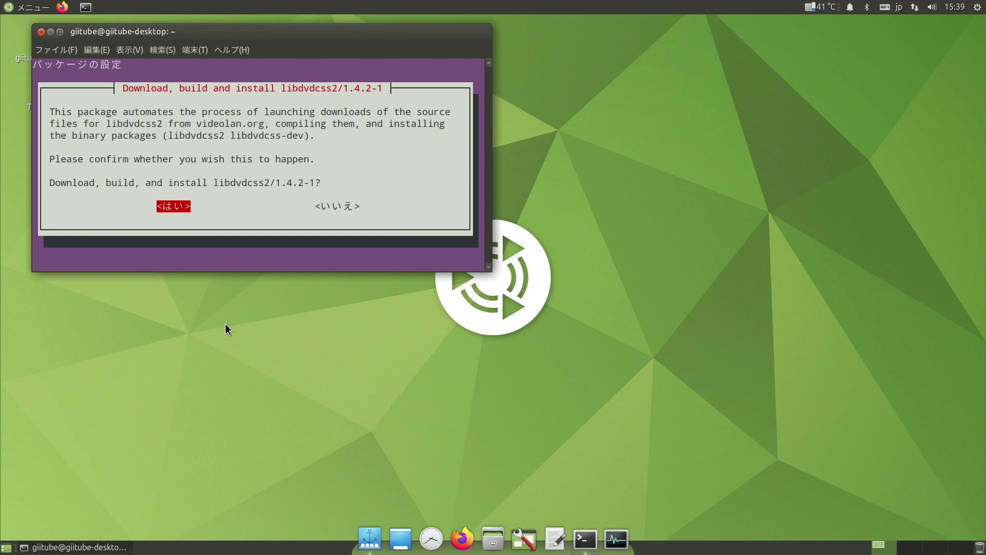
key("Return")
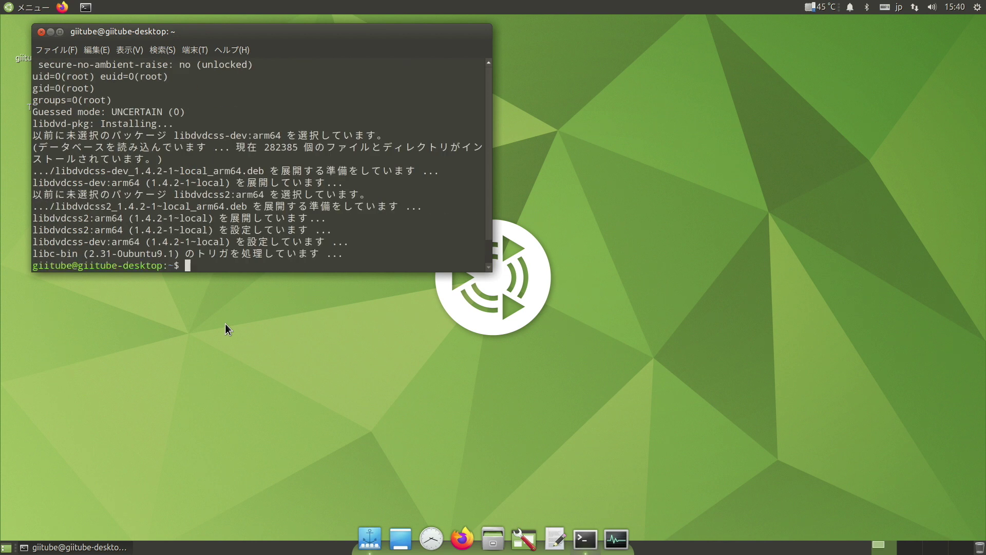
type("sudo ch")
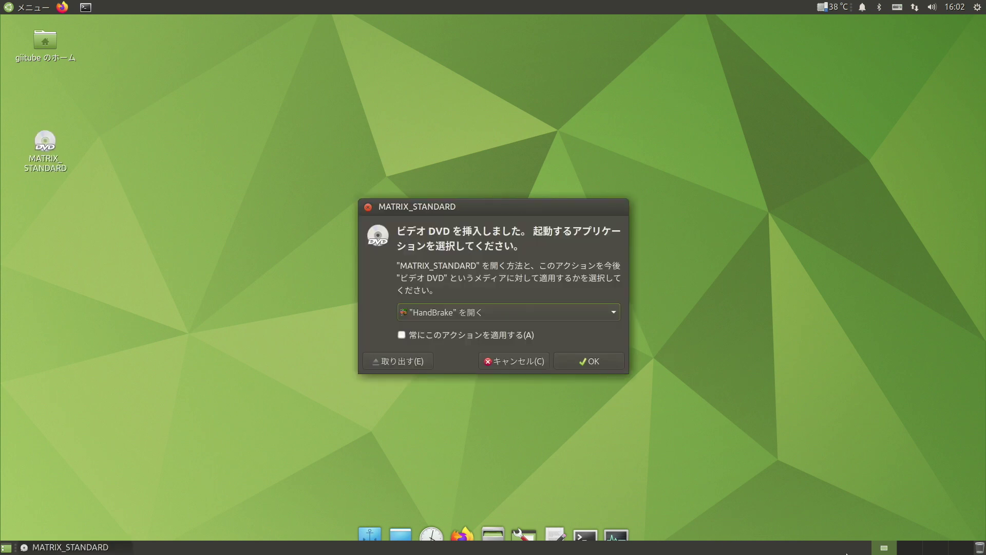
- Open the MATRIX_STANDARD DVD in VLC media player from the autoplay prompt
left_click(565, 311)
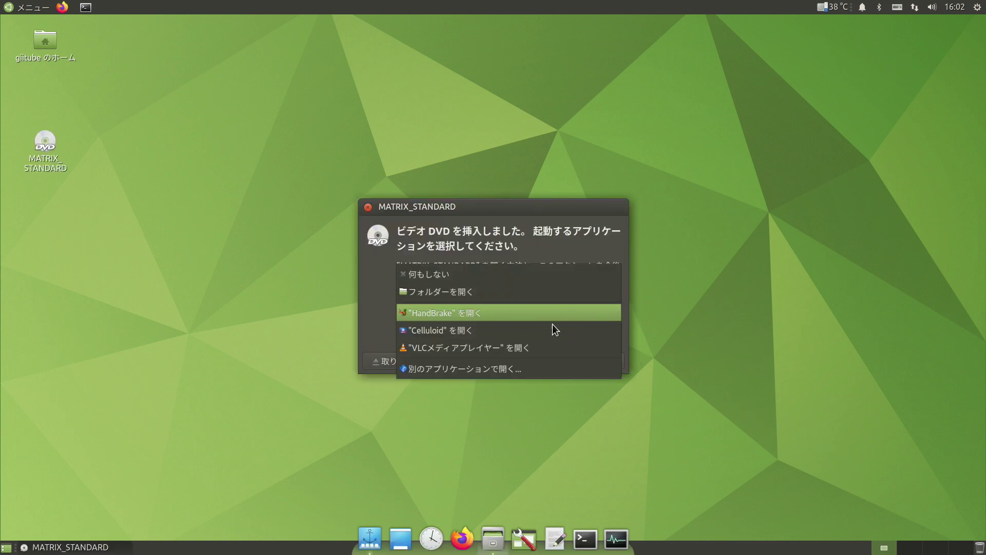
left_click(541, 349)
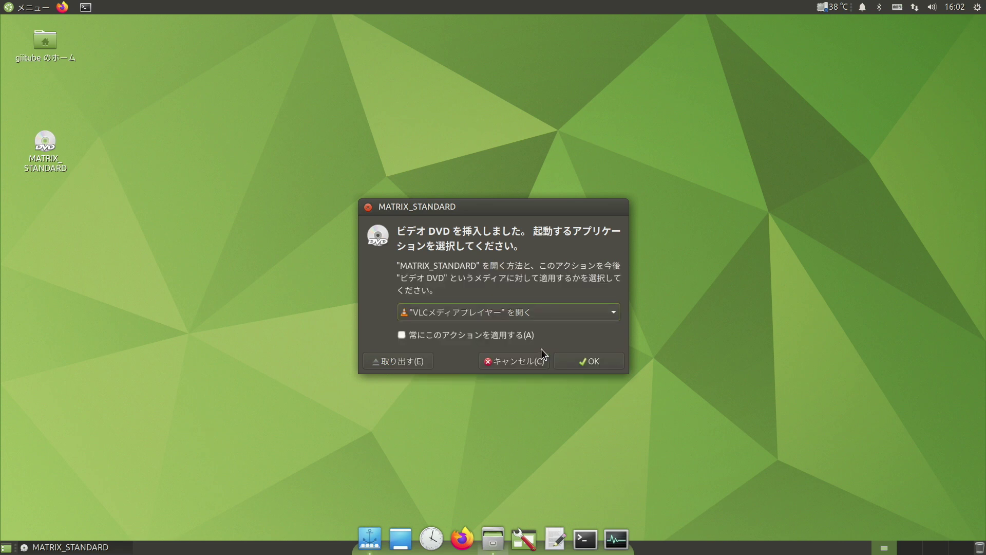
left_click(575, 366)
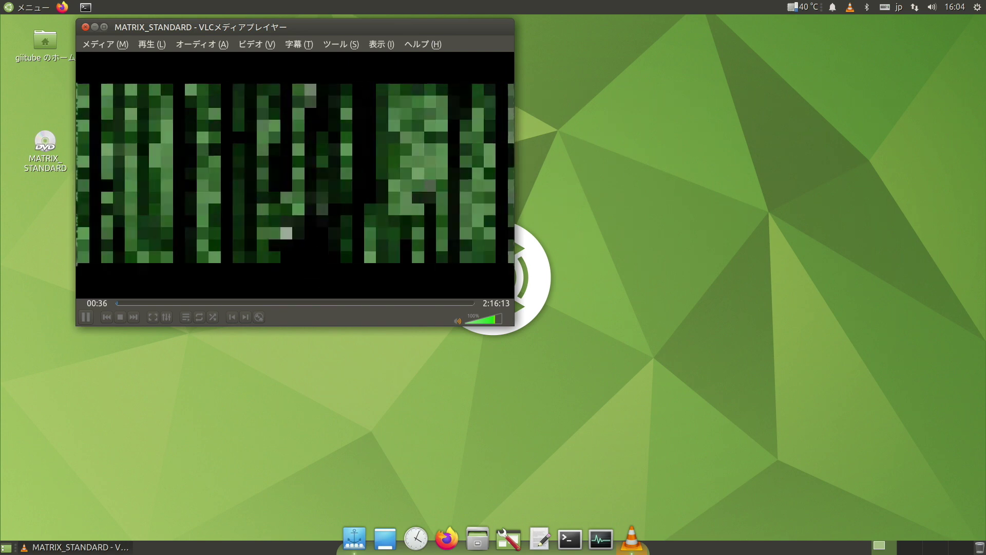
- Close VLC and eject the MATRIX_STANDARD disc via its desktop icon menu
left_click(86, 28)
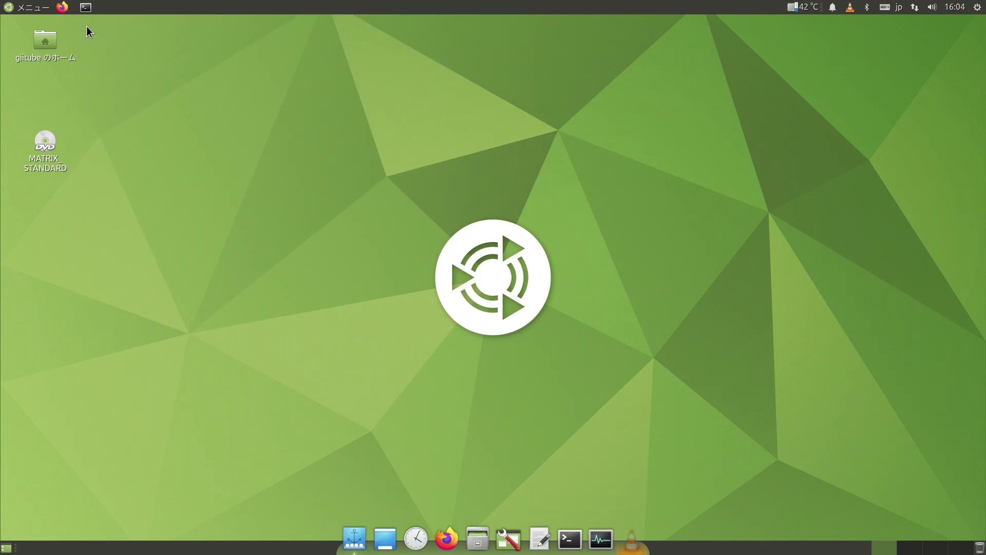
right_click(46, 136)
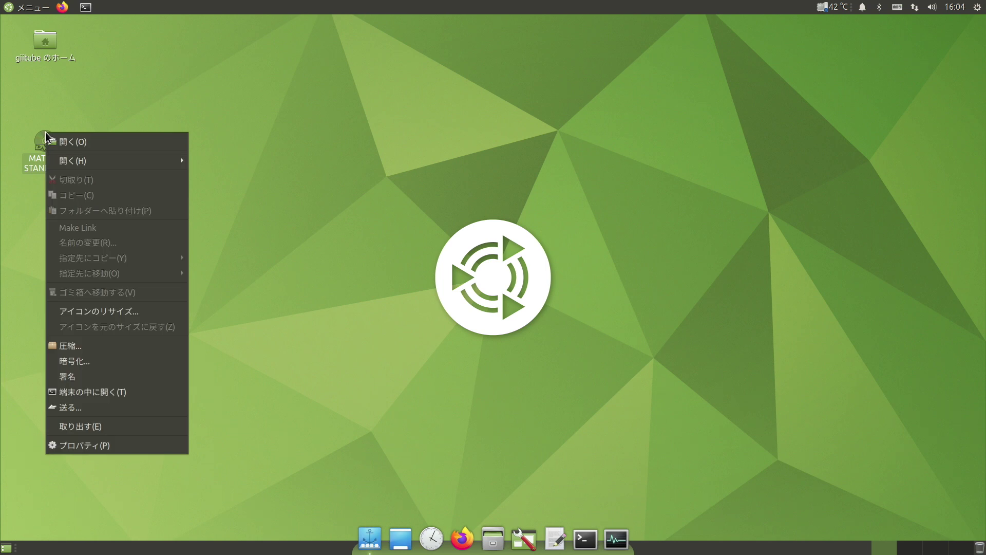
left_click(64, 427)
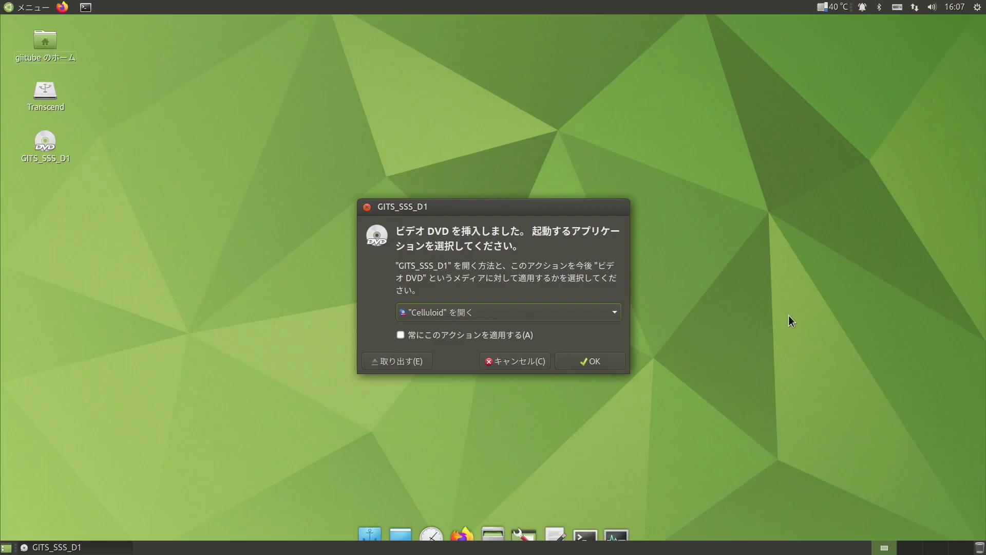
- Pick VLC media player instead of Celluloid in the autoplay prompt and open GITS_SSS_D1
left_click(520, 309)
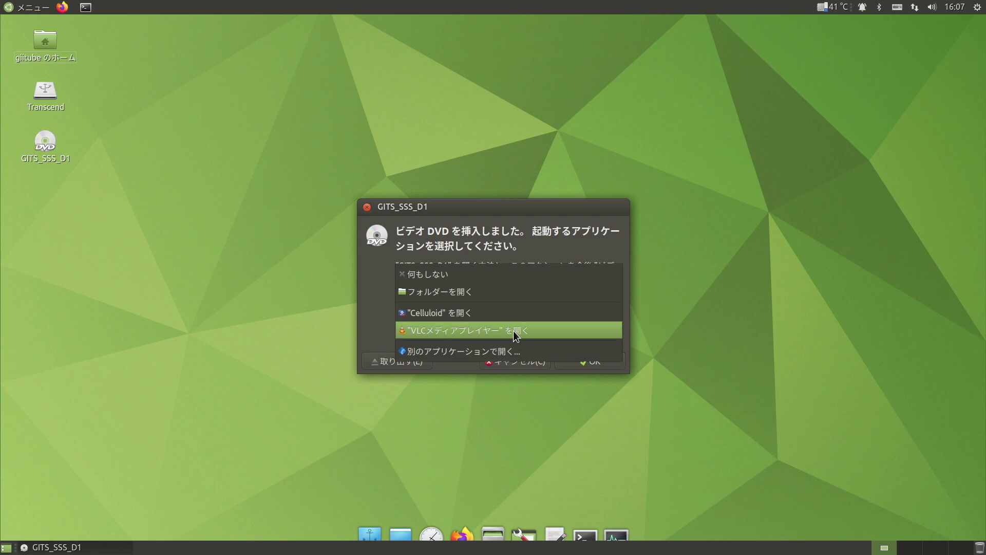
left_click(513, 331)
left_click(596, 361)
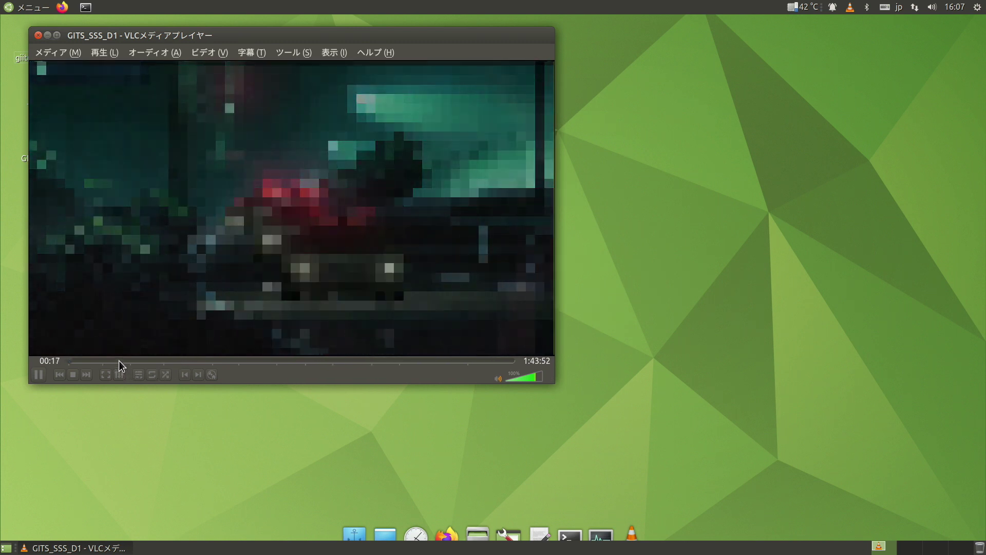
- Seek GITS_SSS_D1 to about 13, 38 and 53 minutes on VLC's seek bar
left_click_drag(119, 360, 126, 359)
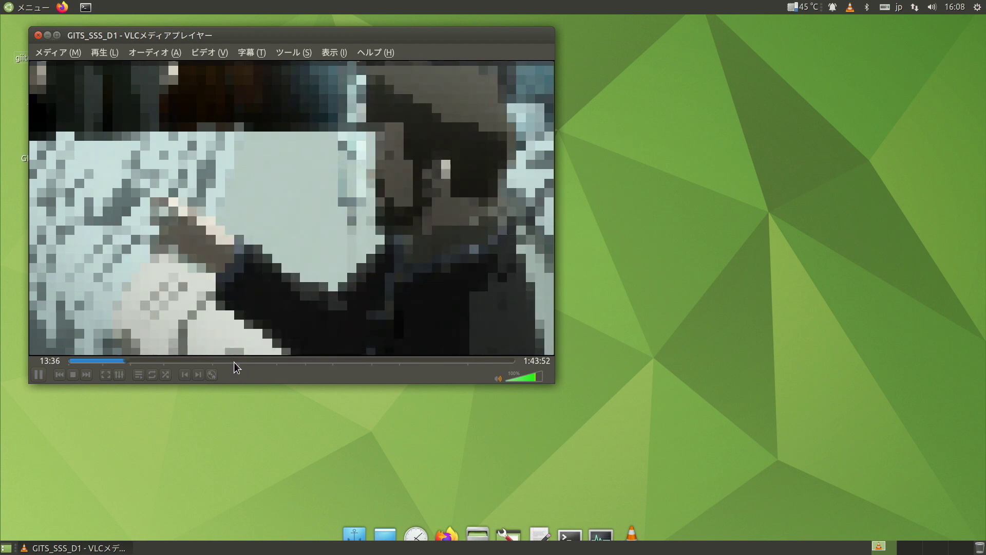
left_click(233, 361)
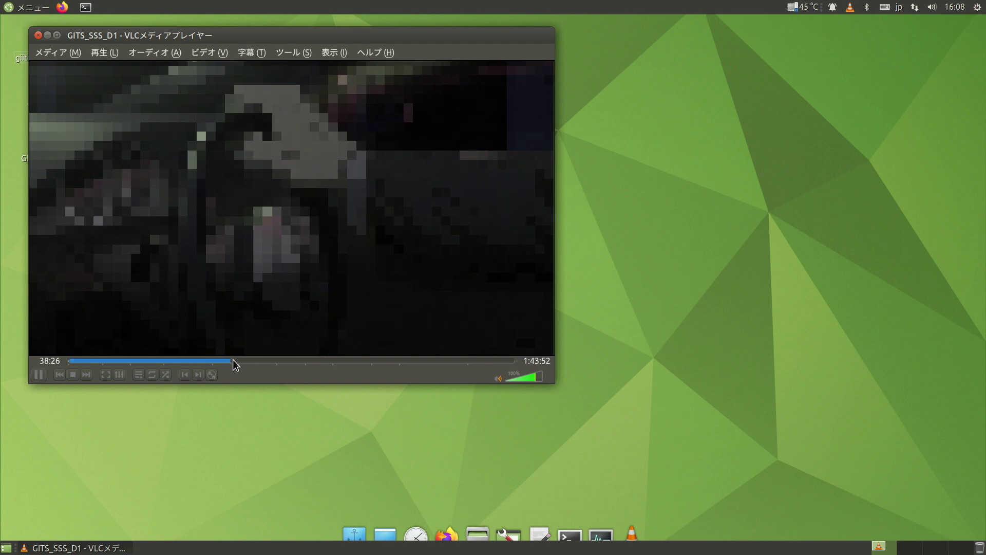
left_click(300, 360)
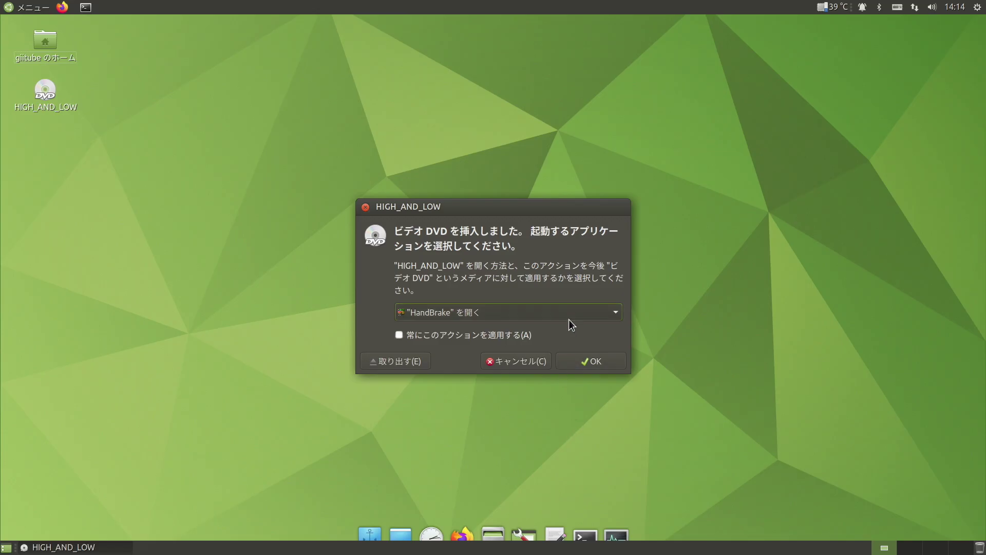
- Open HIGH_AND_LOW in VLC rather than HandBrake, then select Celluloid for FRINGE_SEASON_2_DISC_2
left_click(570, 314)
left_click(559, 353)
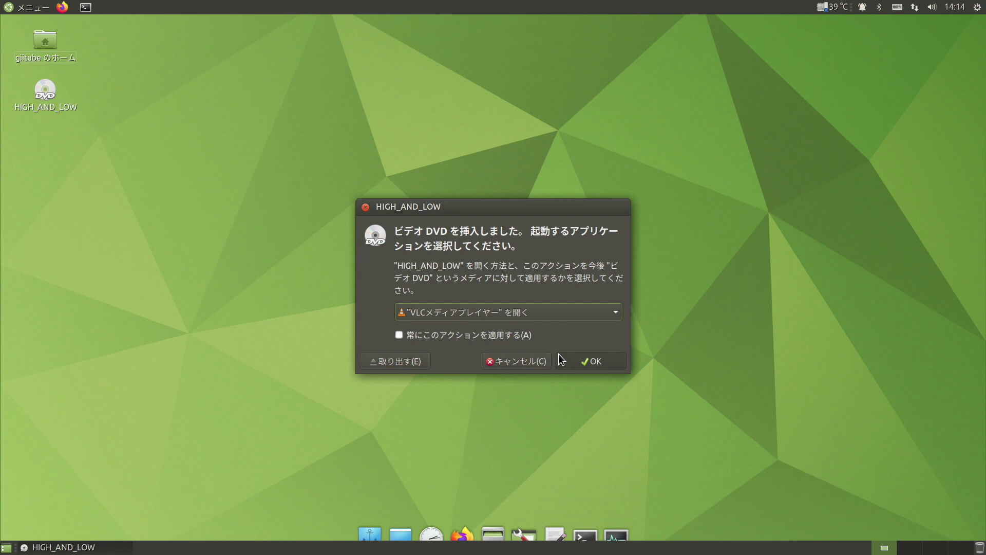
left_click(599, 364)
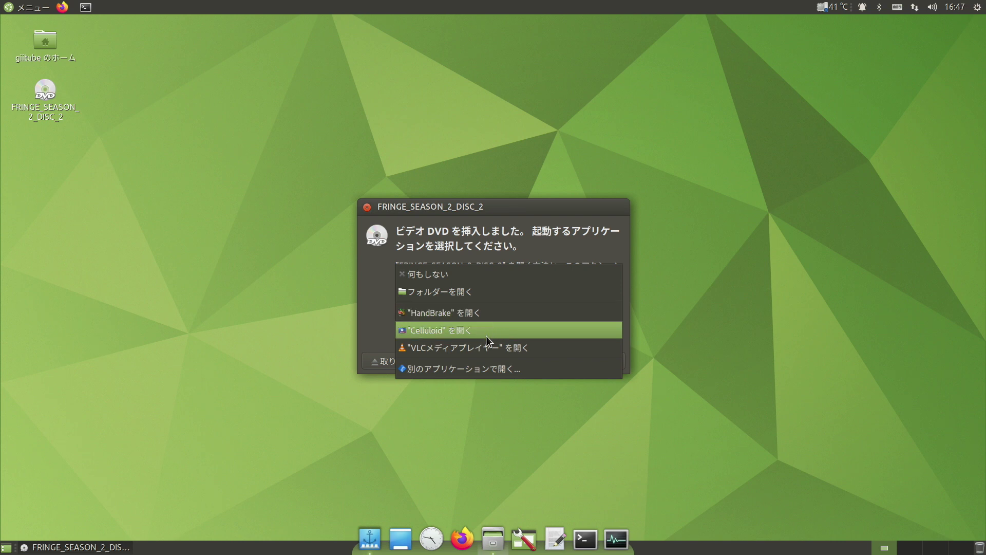
left_click(486, 331)
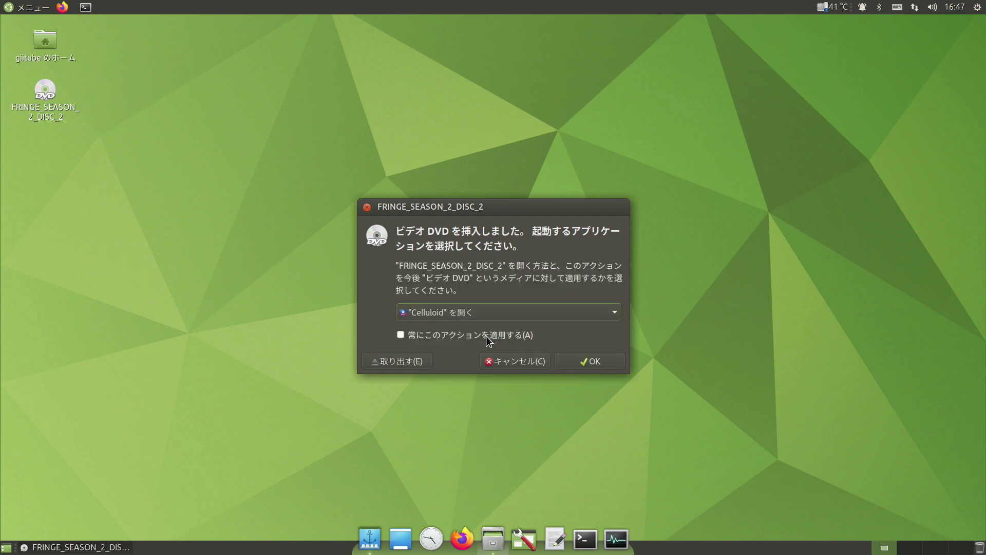
- Confirm the autoplay prompt to launch FRINGE_SEASON_2_DISC_2 in Celluloid
left_click(596, 361)
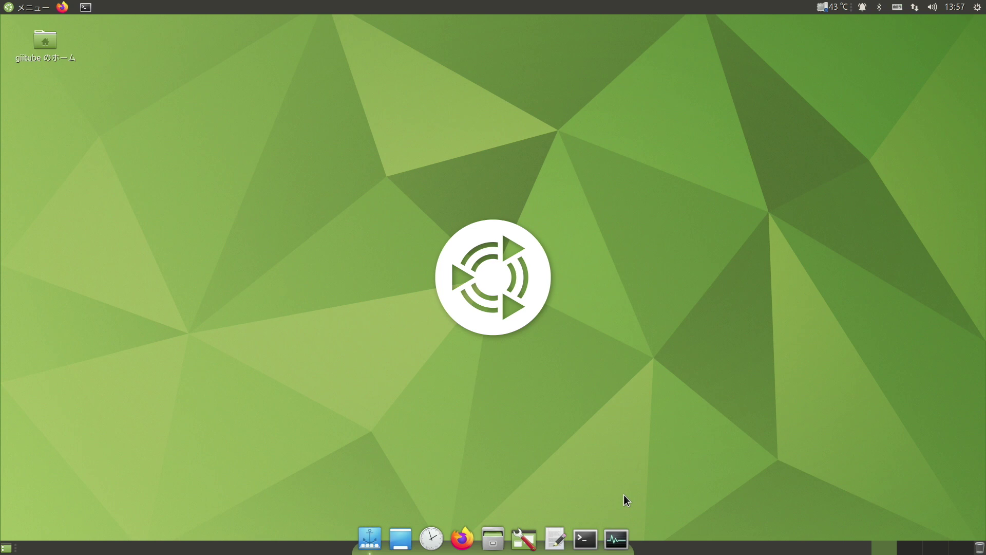
- Launch Software Boutique from MATE Control Center's システム管理 section
left_click(524, 539)
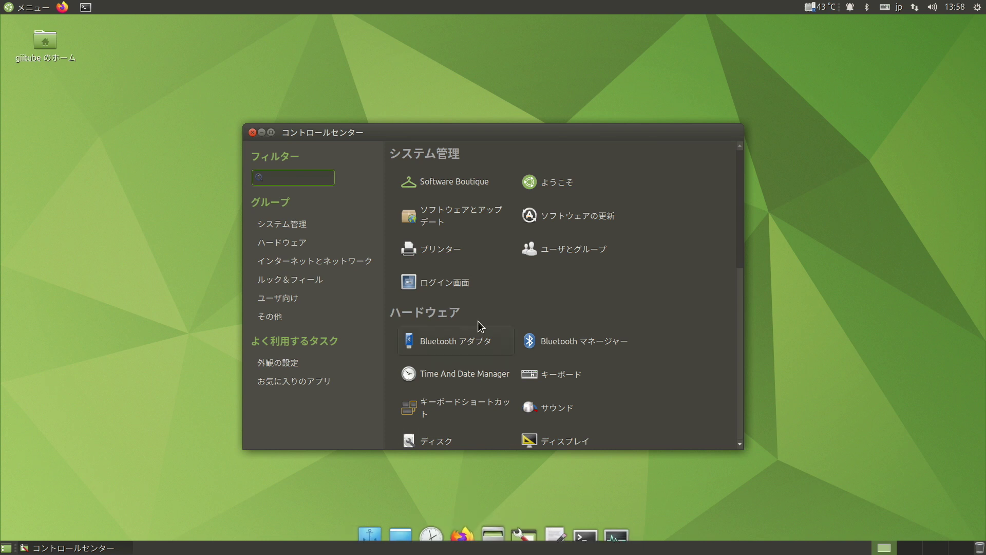
left_click(466, 184)
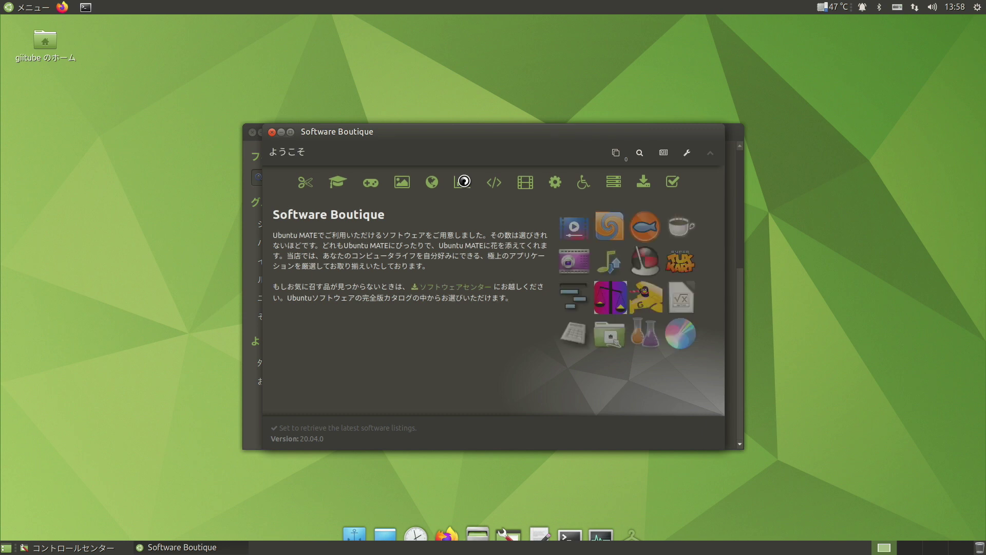
- Under More Software, add Synaptic Package Manager and Software to the install queue
left_click(649, 183)
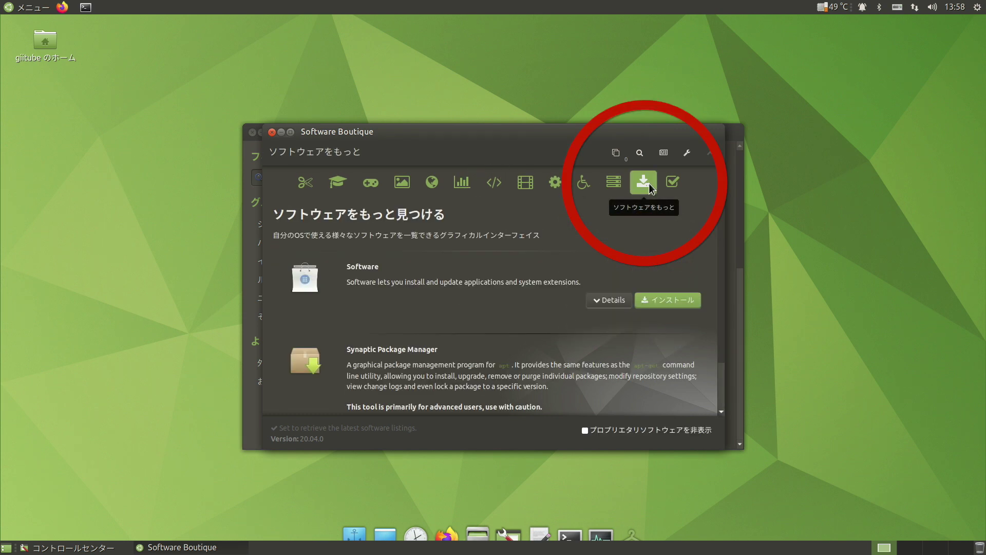
scroll(645, 256, "down", 2)
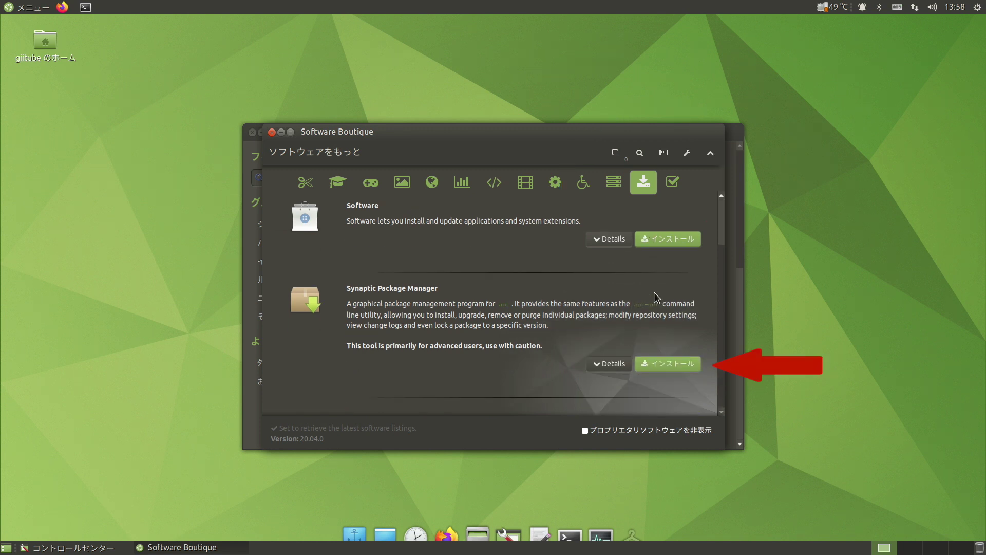
left_click(655, 364)
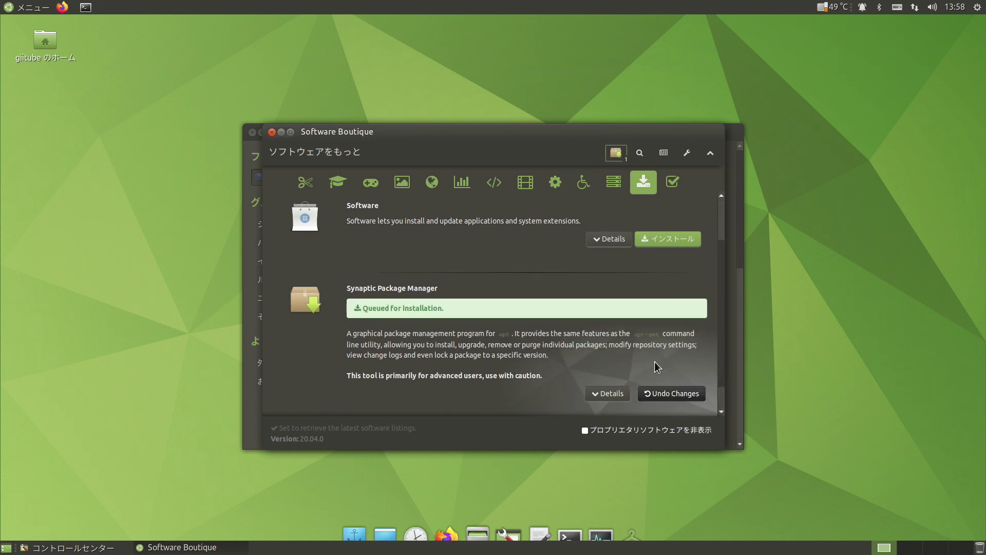
left_click(667, 239)
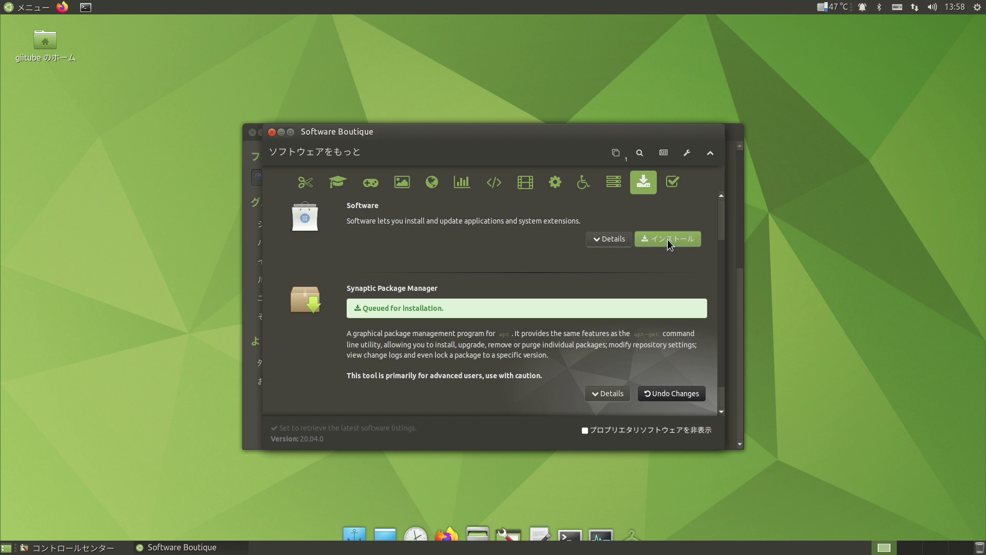
left_click(667, 239)
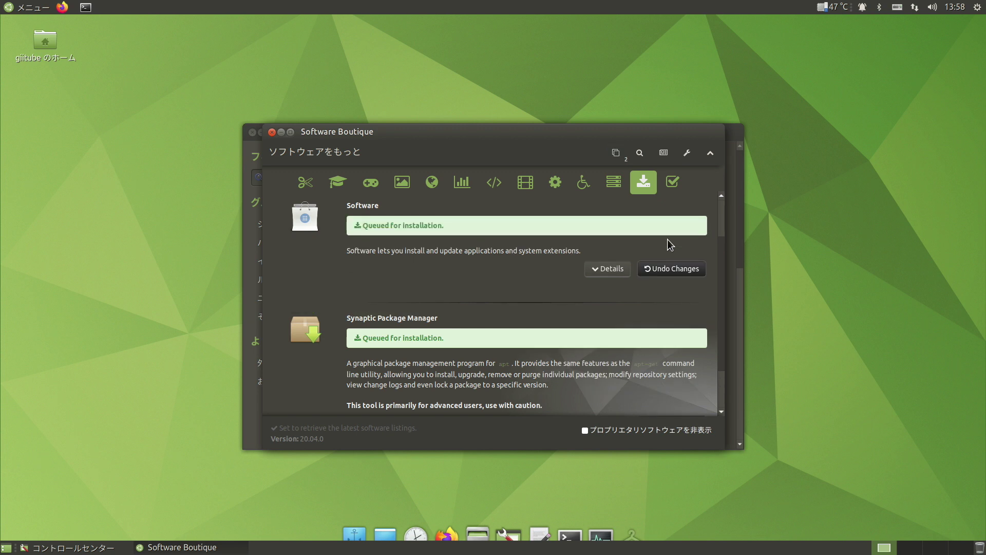
- Apply the queued Software and Synaptic Package Manager installs, authorising with the administrator password
left_click(614, 154)
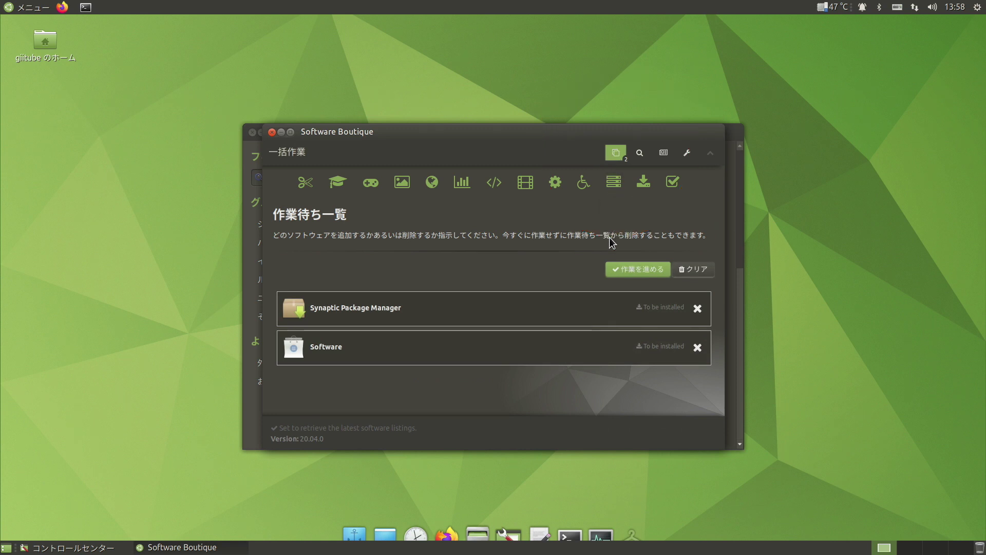
left_click(619, 269)
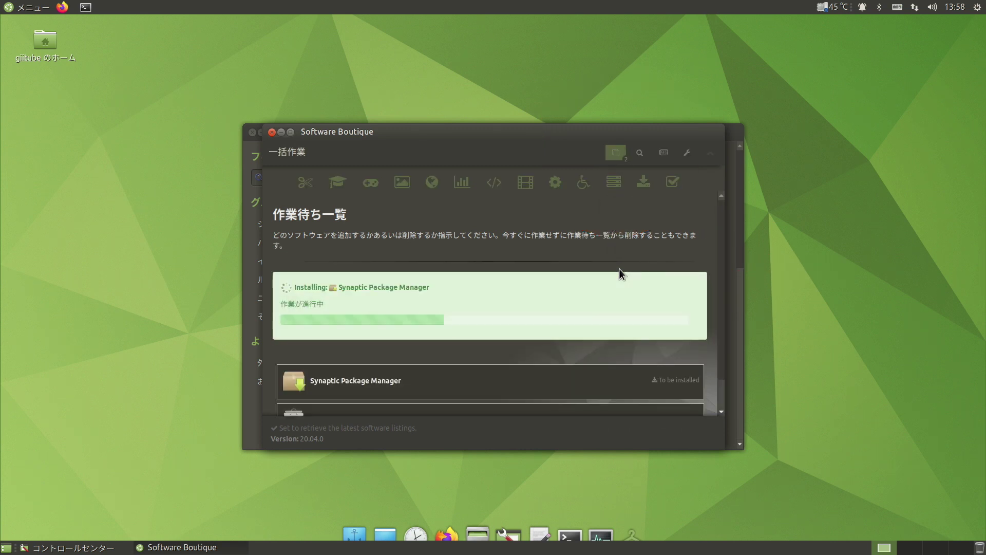
type("***")
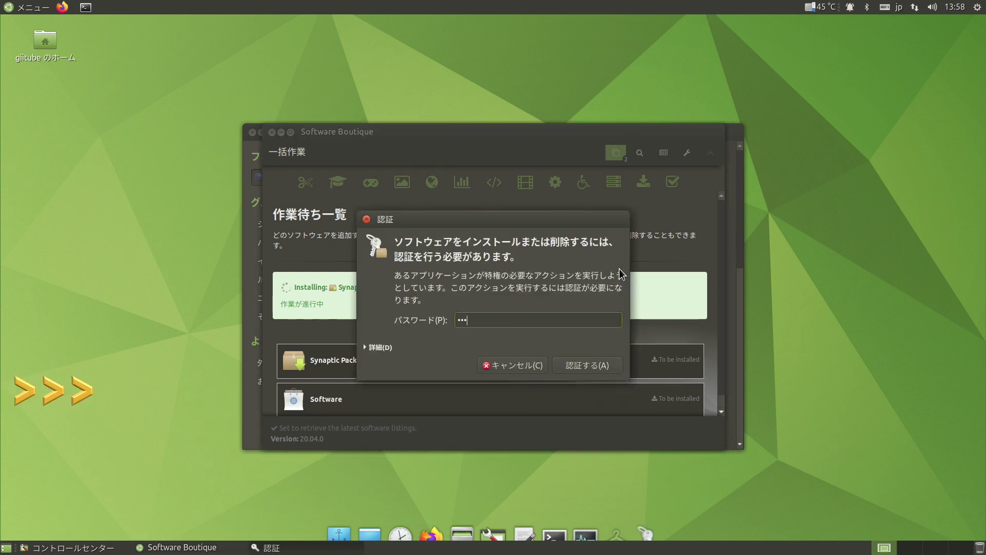
key("Return")
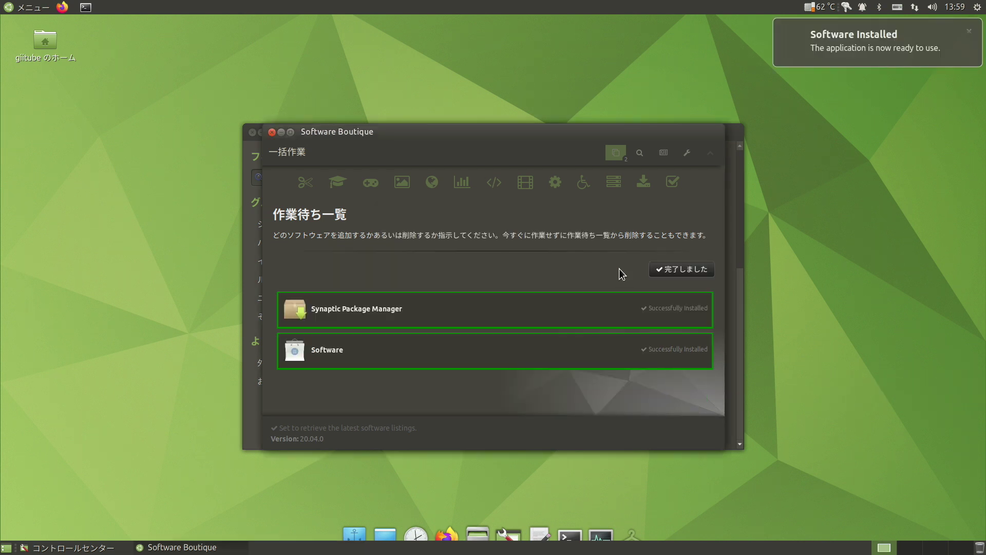
- Clear the completed queue and launch the newly installed Software app from More Software
left_click(667, 269)
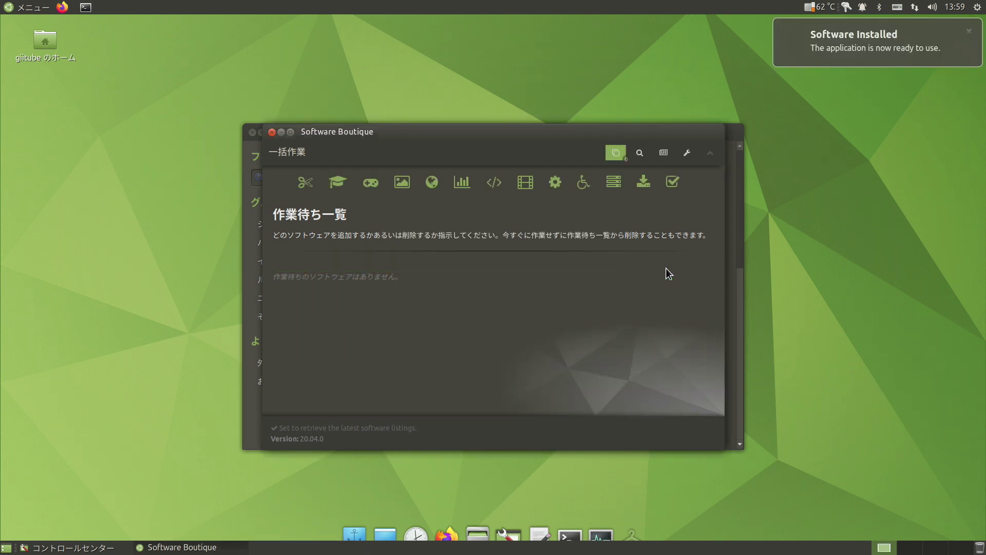
left_click(648, 185)
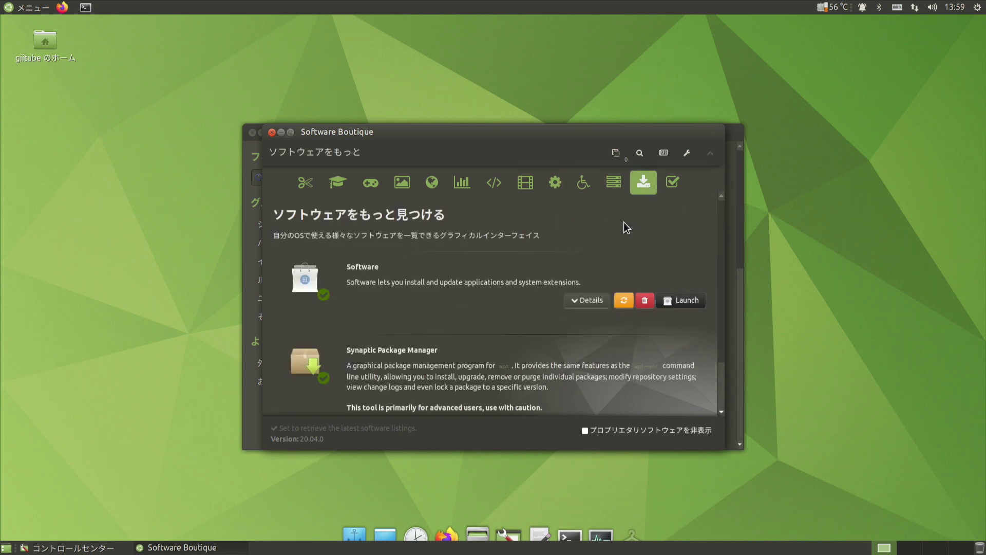
left_click(685, 301)
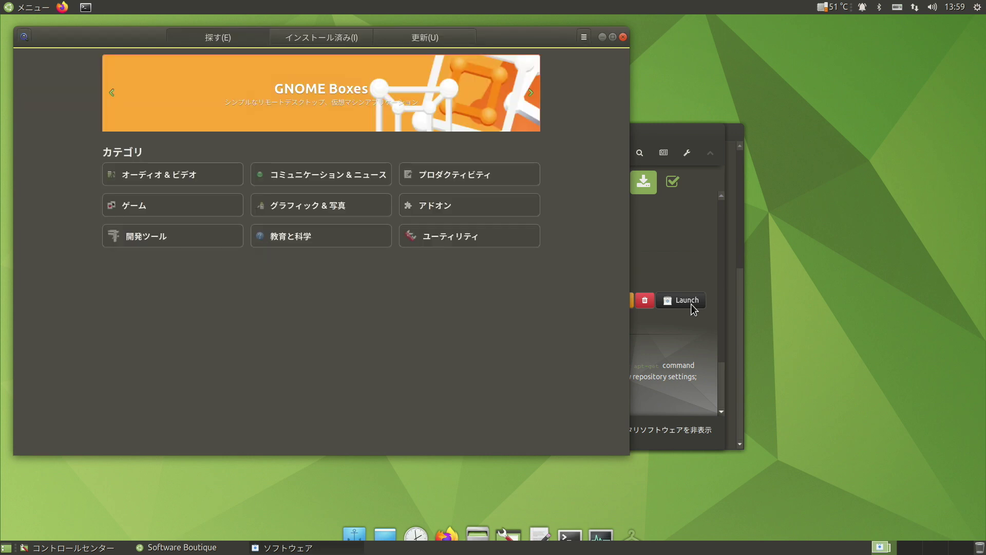
- Browse Audio & Video and open HandBrake's details page (version 1.3.1, 3.4 MB)
left_click(206, 175)
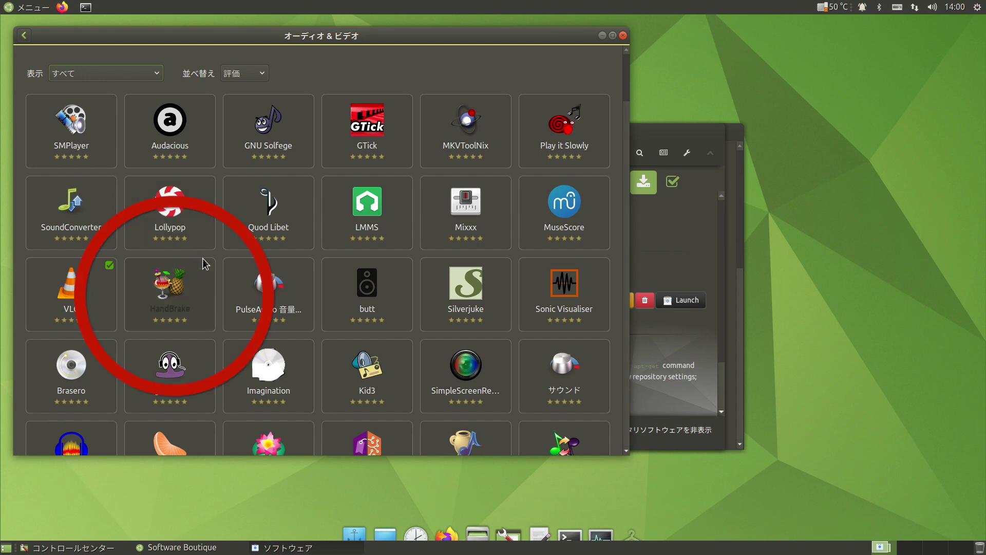
left_click(177, 292)
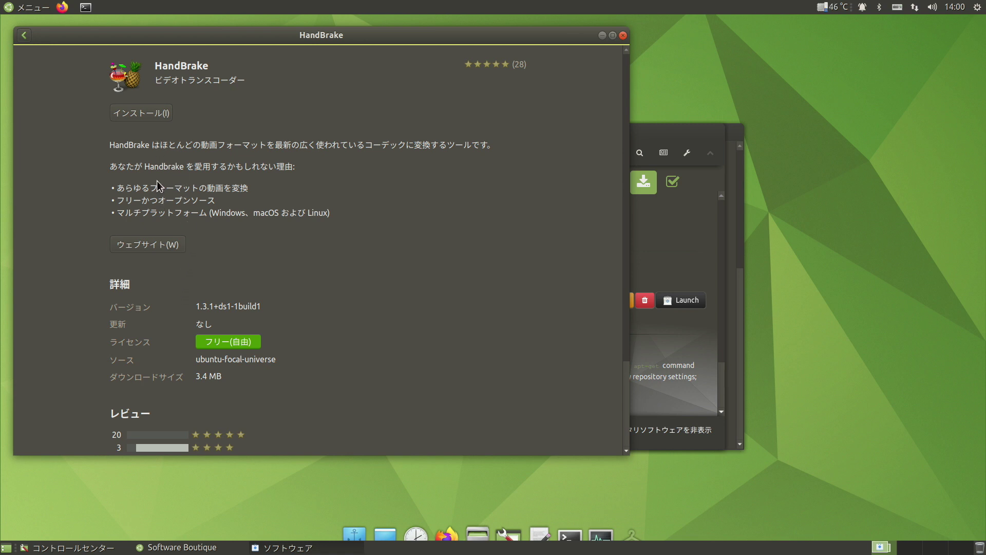
- Install HandBrake, authorising with the account password, then close the Software window
left_click(148, 113)
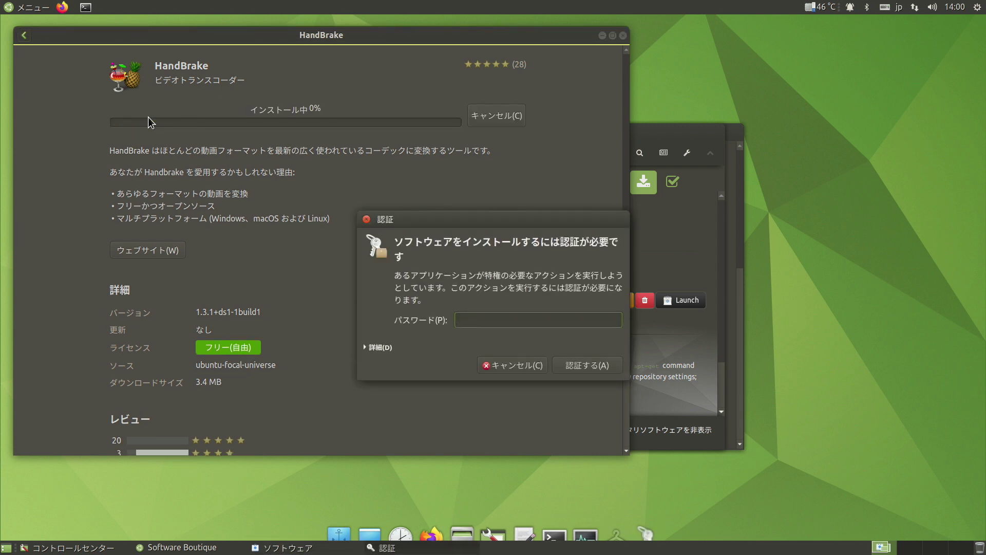
type("****")
key("Return")
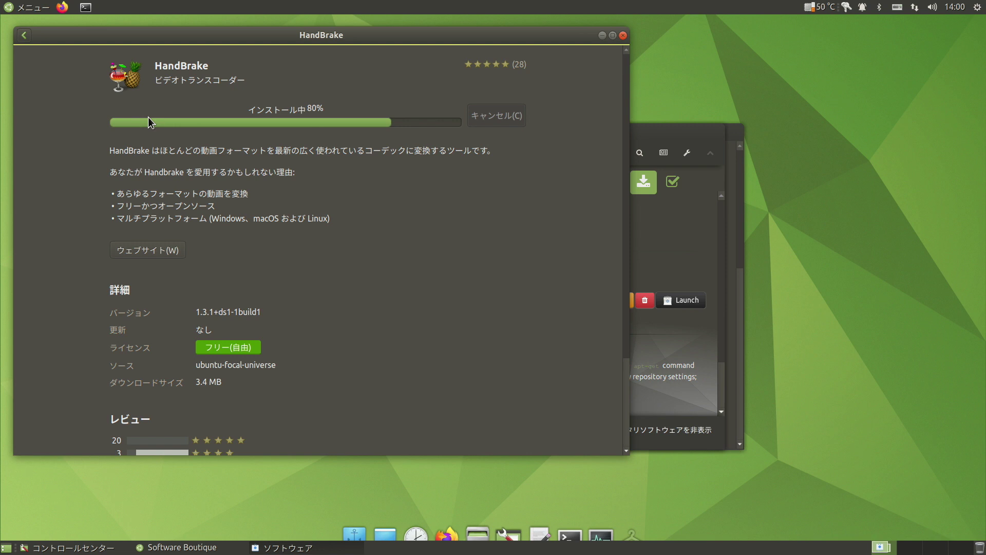
left_click(623, 35)
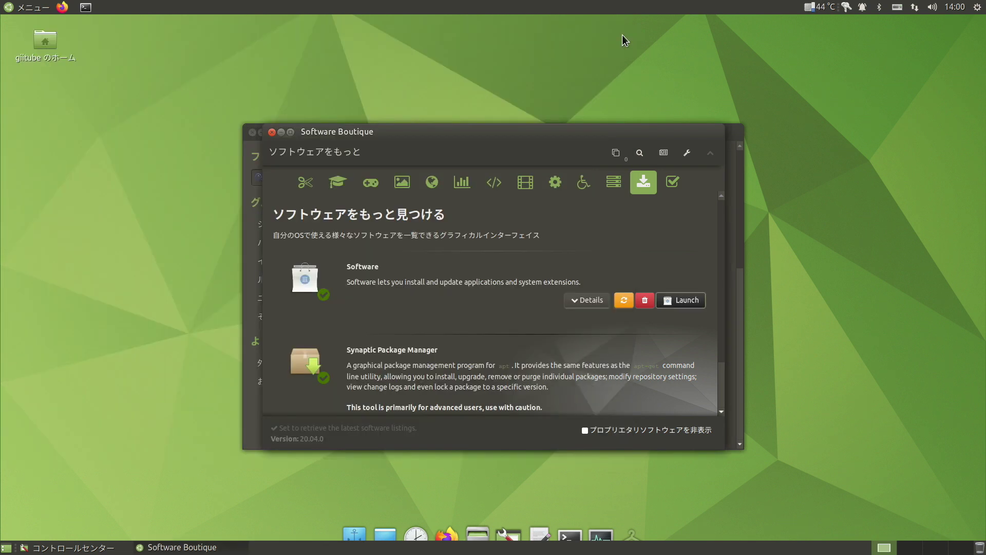
- Close Software Boutique and launch HandBrake from Menu > Sound & Video
left_click(272, 132)
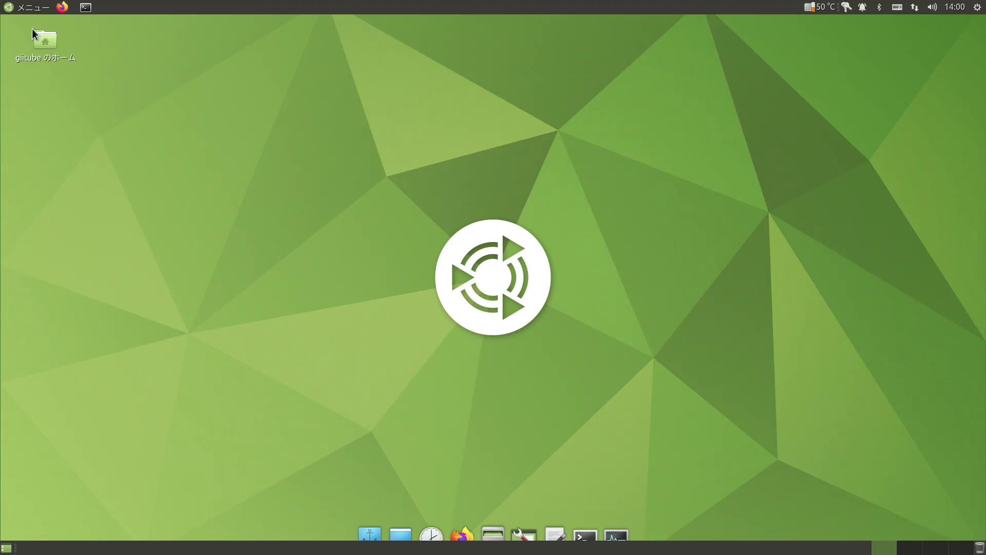
left_click(28, 7)
mouse_move(63, 141)
mouse_move(101, 145)
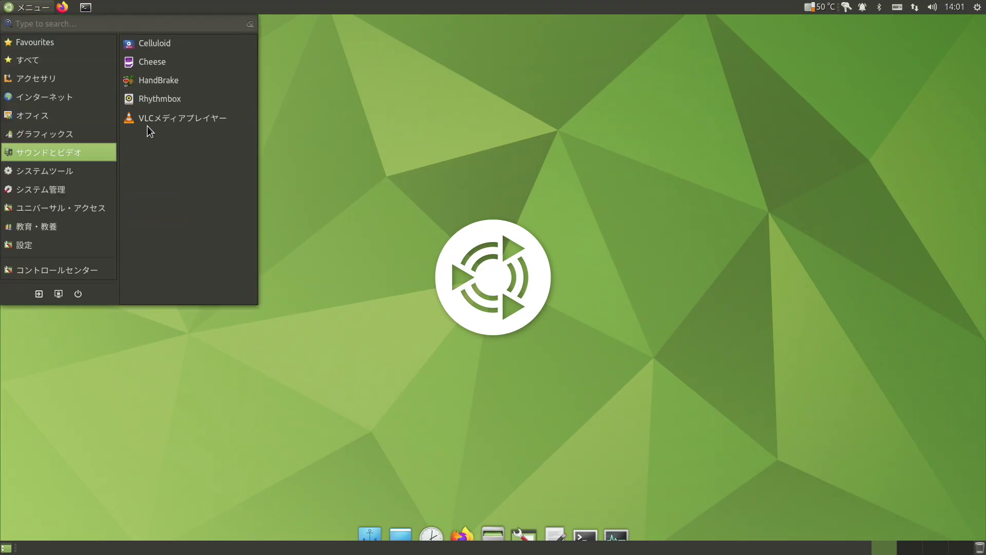
left_click(164, 81)
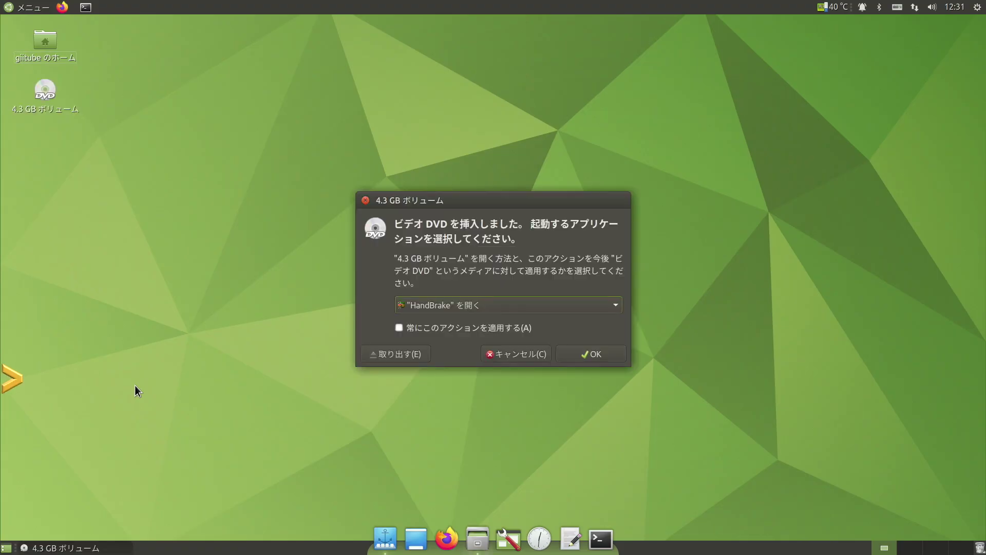
- Confirm the autoplay prompt to open the inserted video DVD in HandBrake
left_click(593, 359)
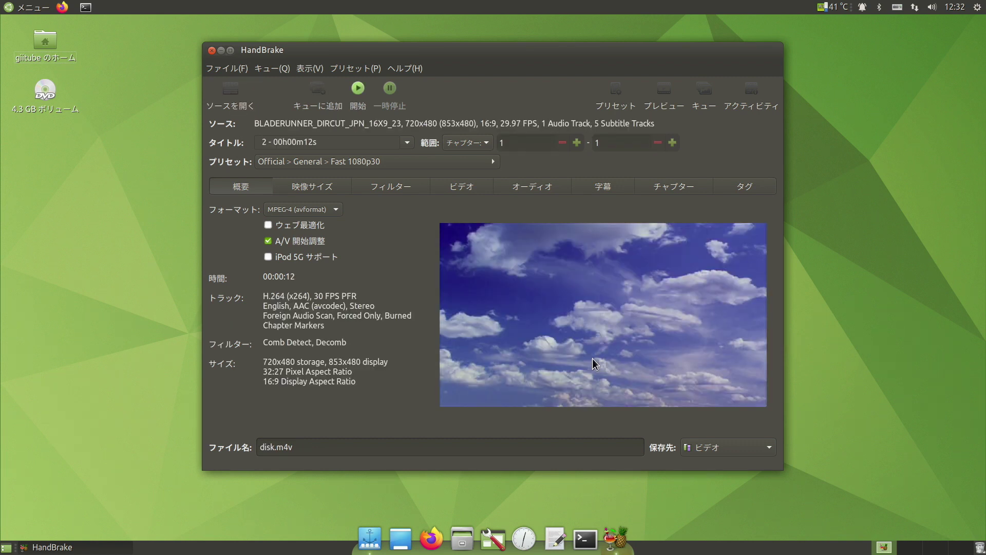
- Select title 1 (01h56m26s) and apply the General > Fast 480p30 preset
left_click(409, 143)
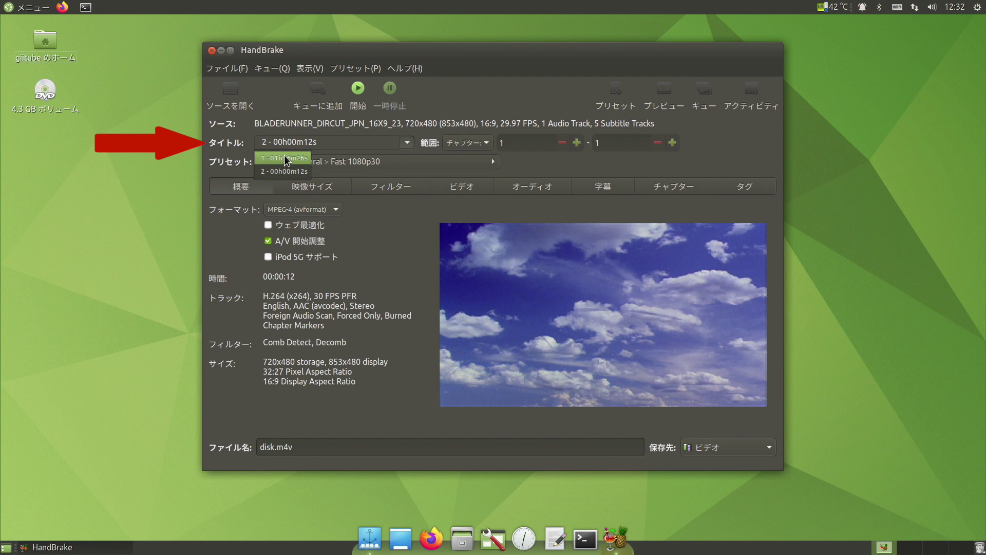
left_click(286, 159)
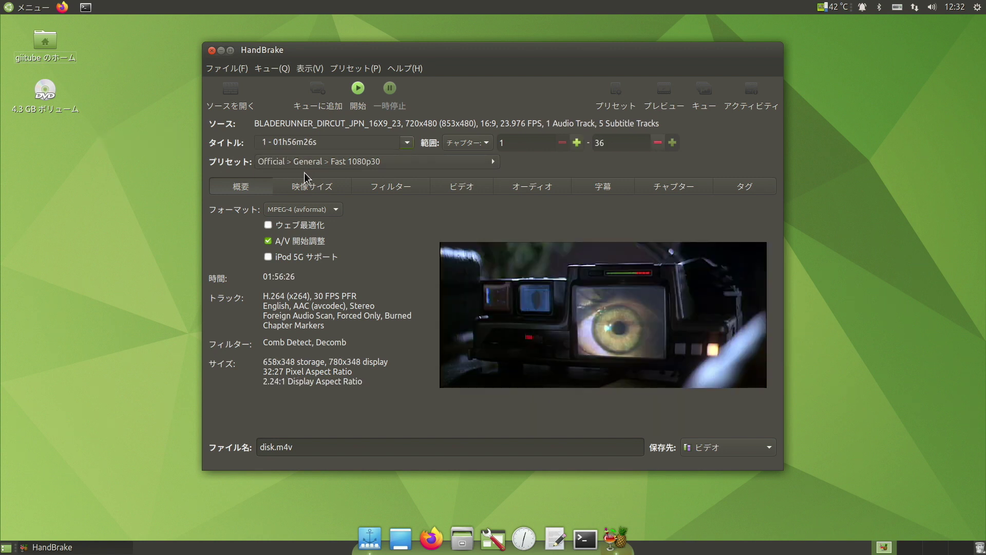
left_click(403, 160)
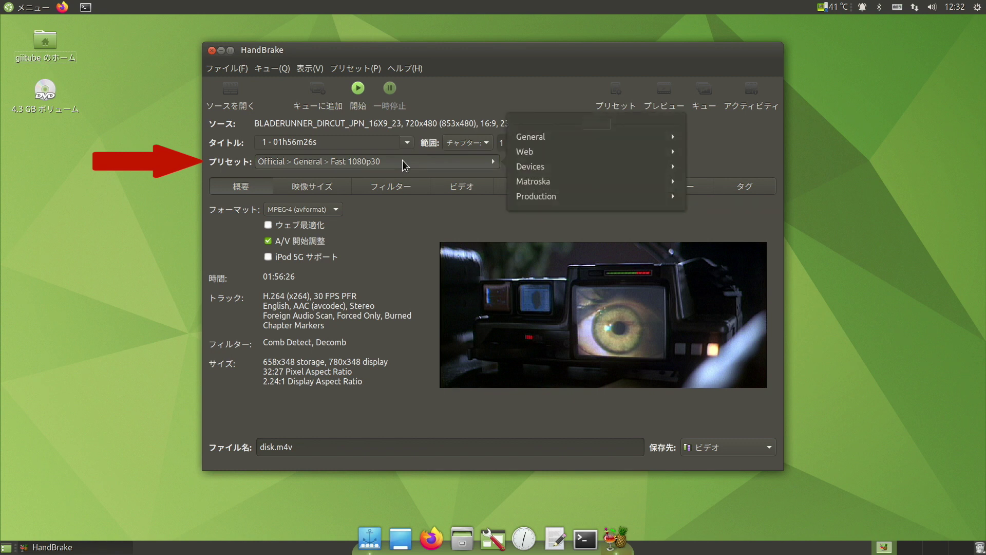
left_click(531, 137)
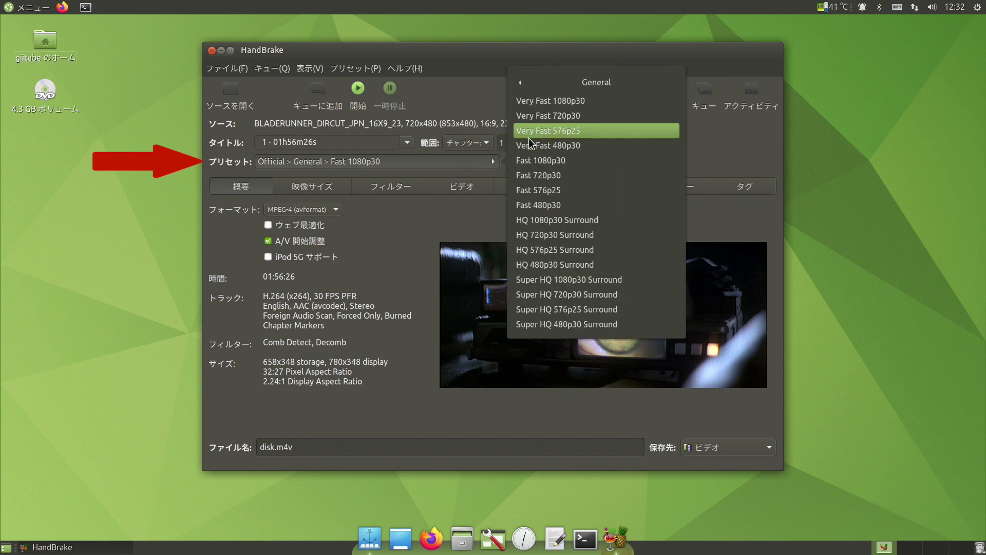
left_click(537, 204)
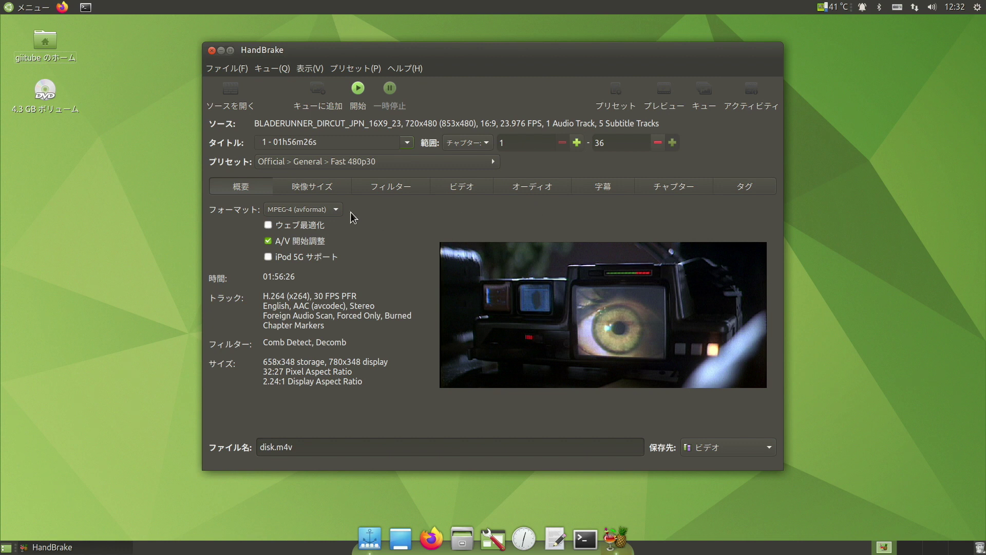
- Review the Video and Audio settings and add all five subtitle tracks
left_click(480, 186)
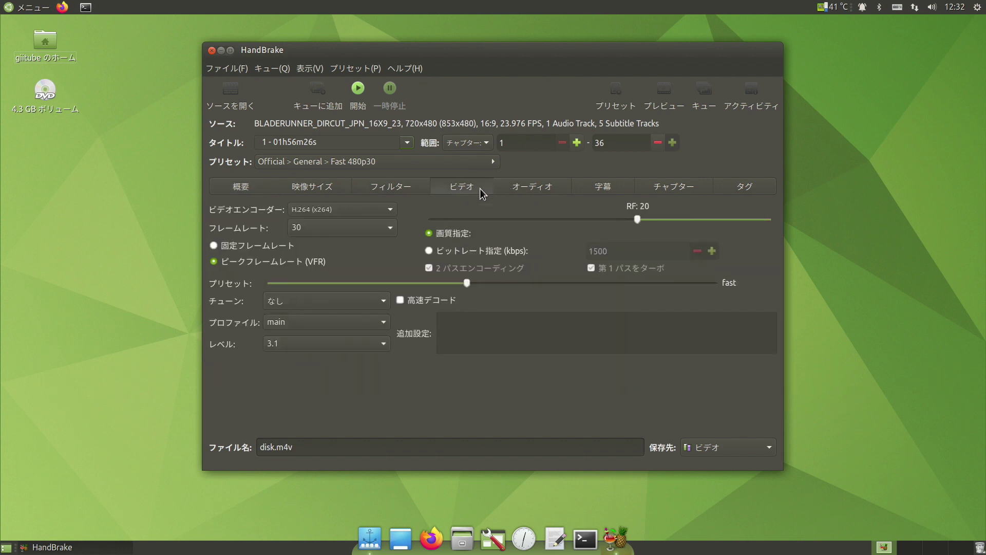
left_click(511, 188)
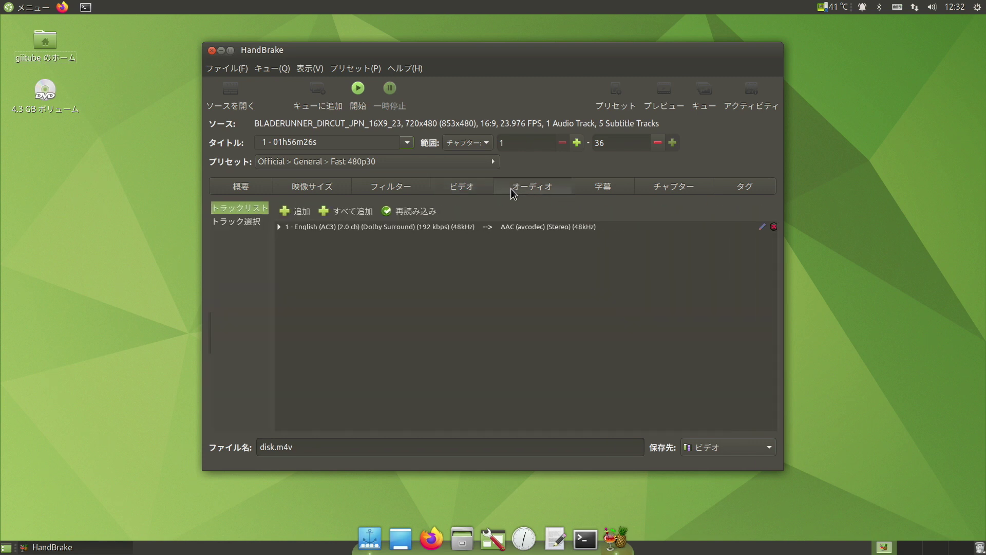
left_click(594, 188)
left_click(348, 212)
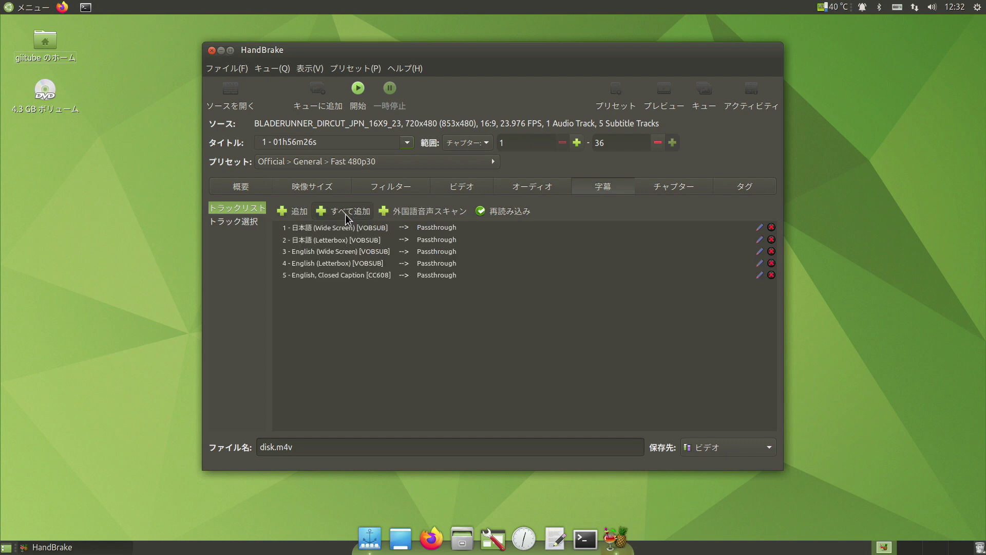
- Rename the output file to test.m4v, encode it, and close the finished queue window
double_click(265, 448)
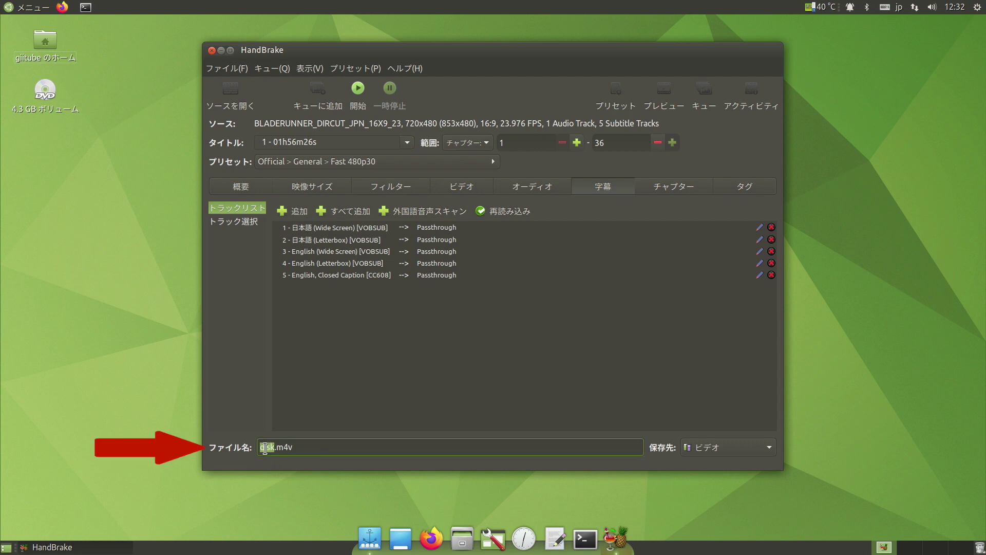
type("test")
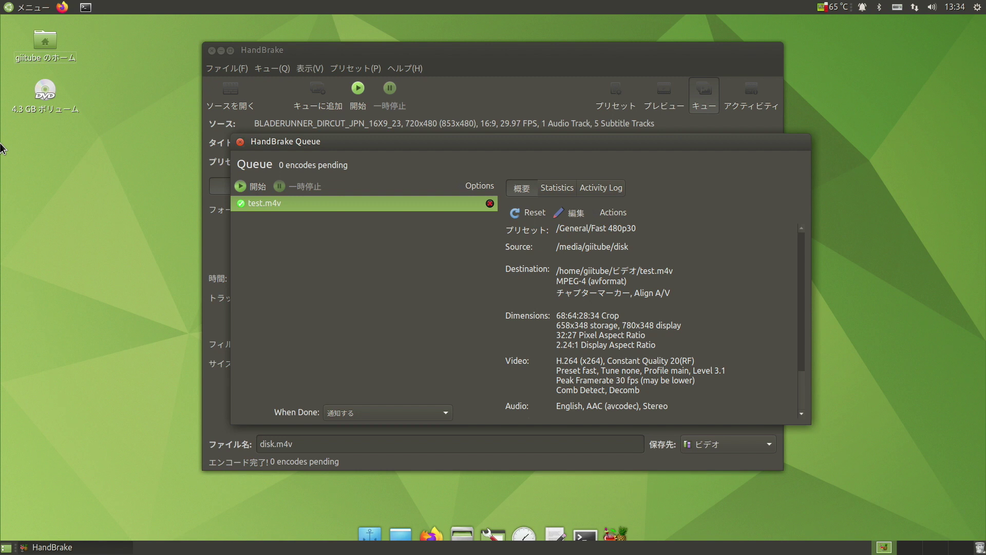
left_click(240, 142)
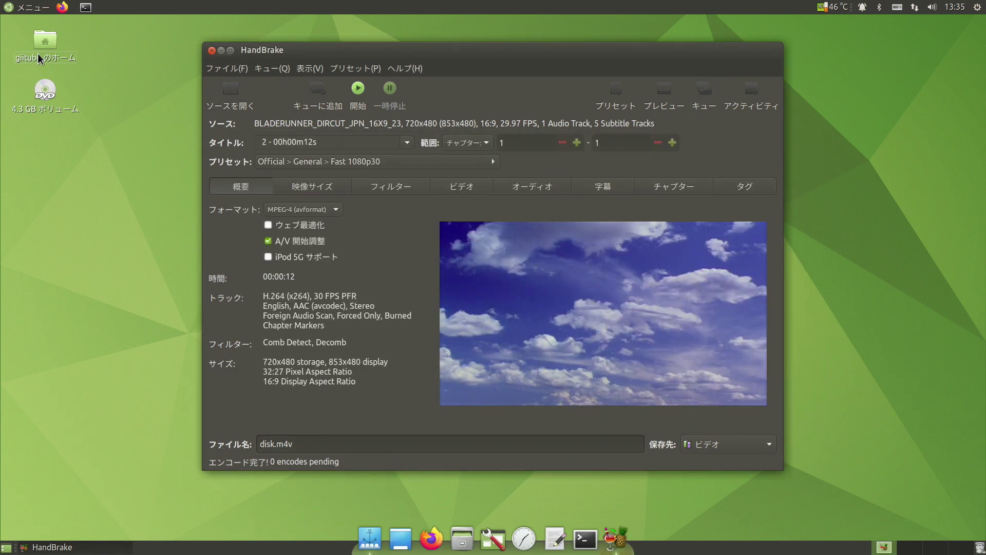
- Open the Videos folder from home and show test.m4v's Properties (898.4 MB)
double_click(51, 50)
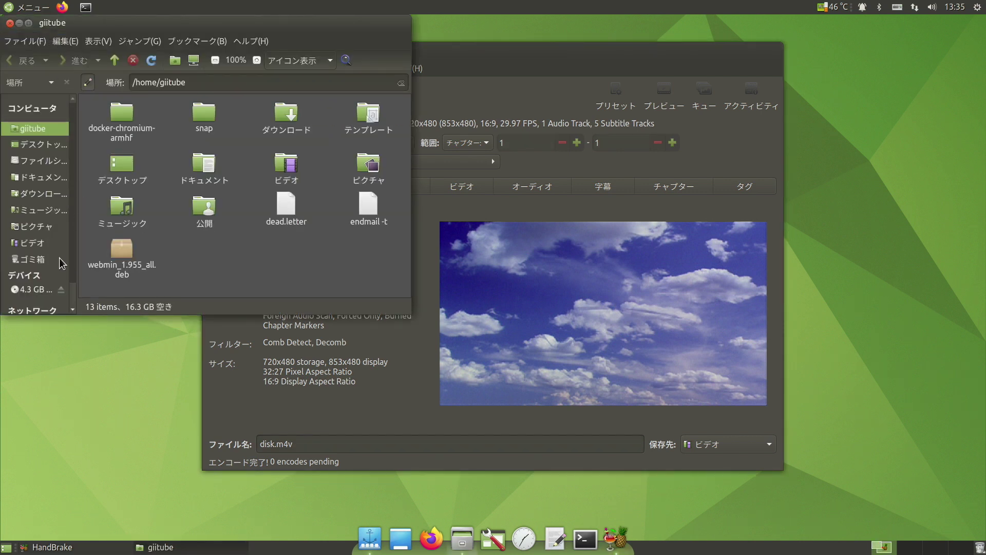
left_click(45, 241)
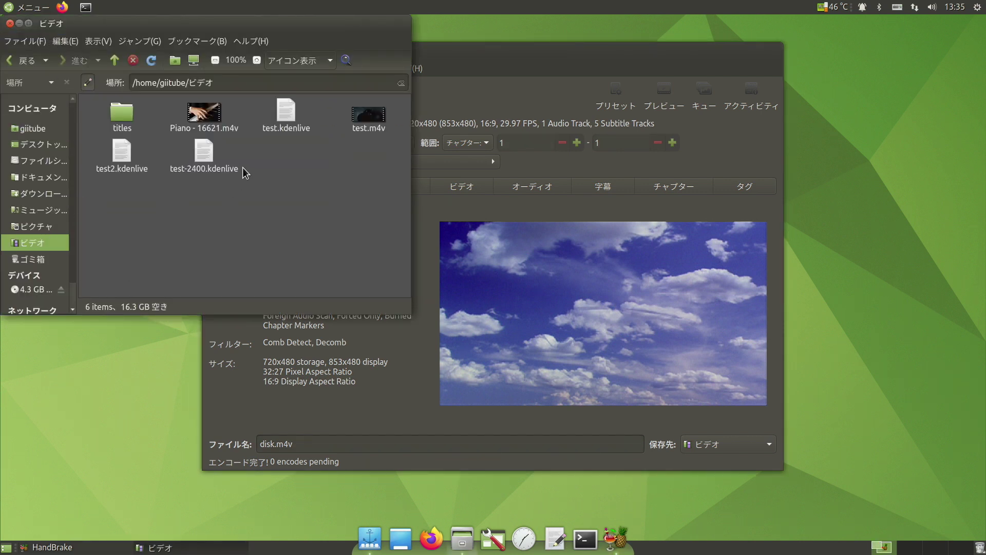
left_click(364, 121)
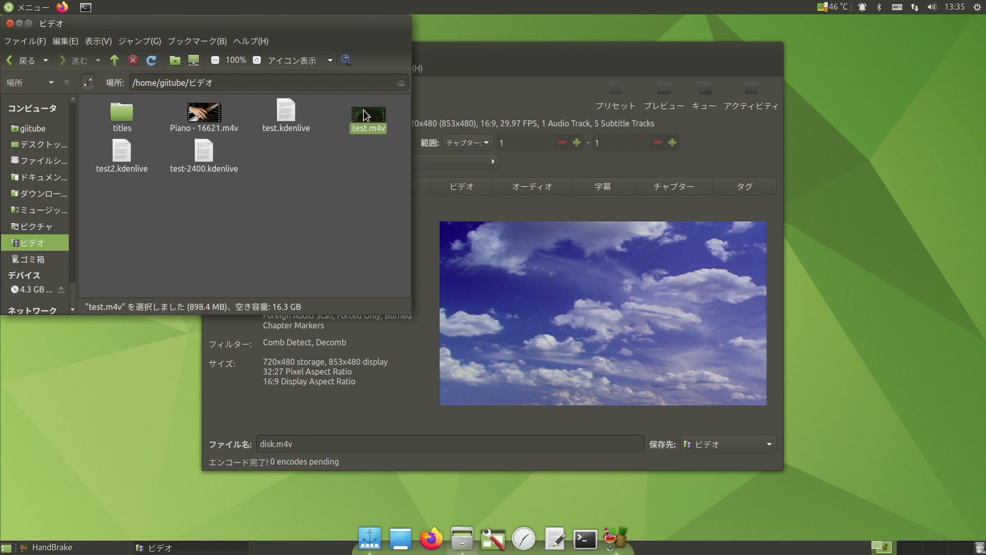
right_click(364, 115)
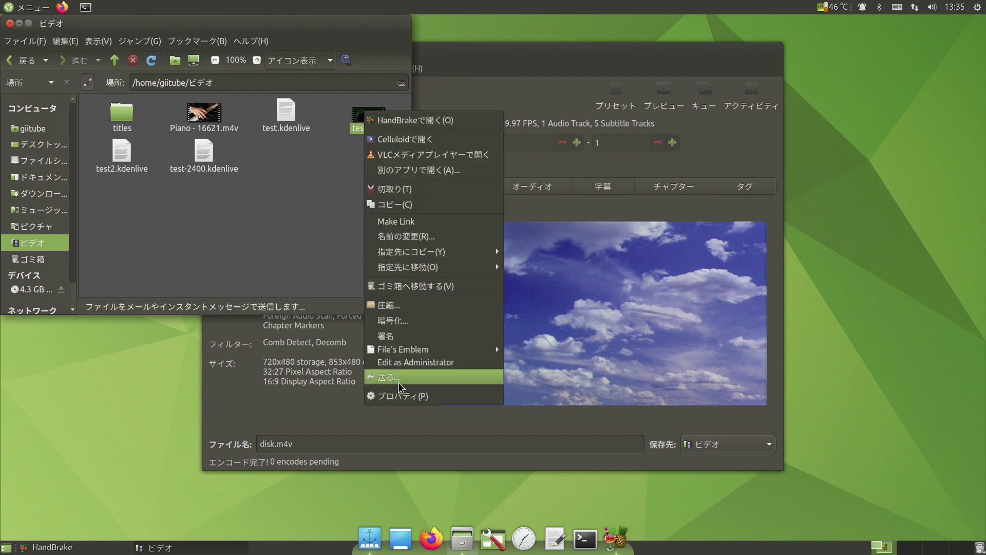
left_click(403, 397)
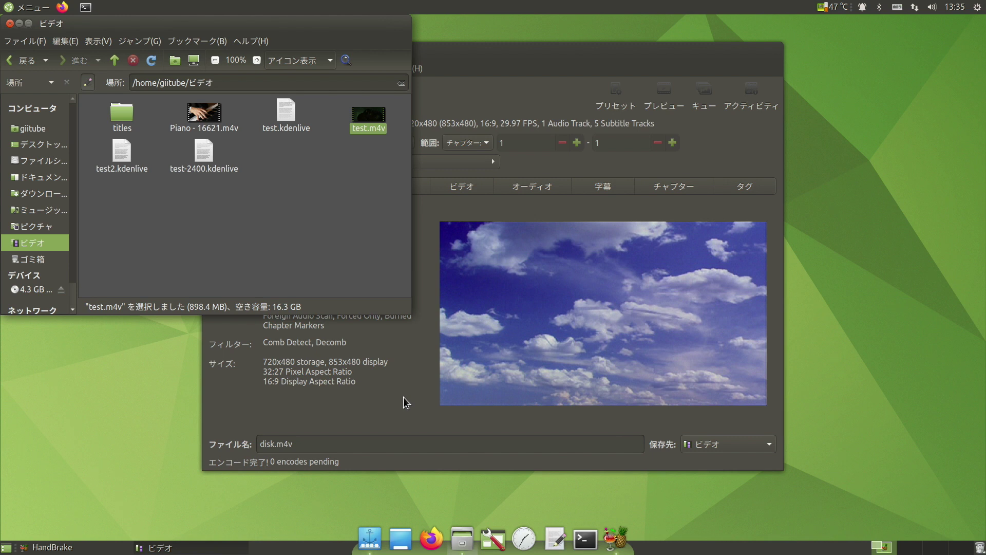